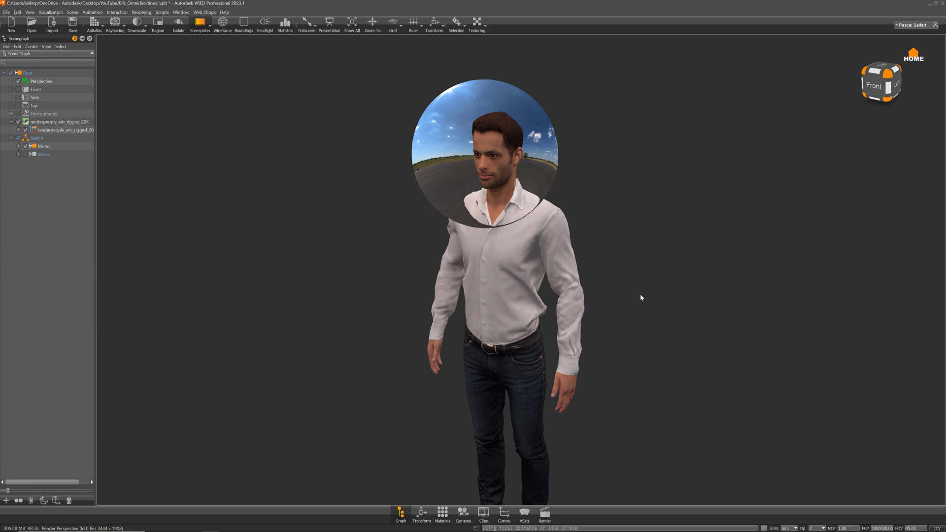
Review the camera projection modes and switch the character's sphere from mono to stereo.
left_click(463, 513)
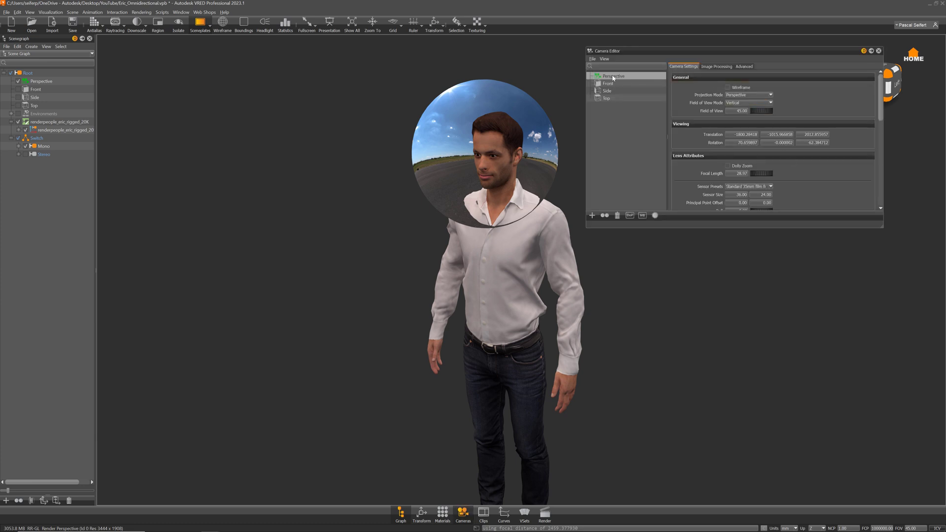
left_click(745, 95)
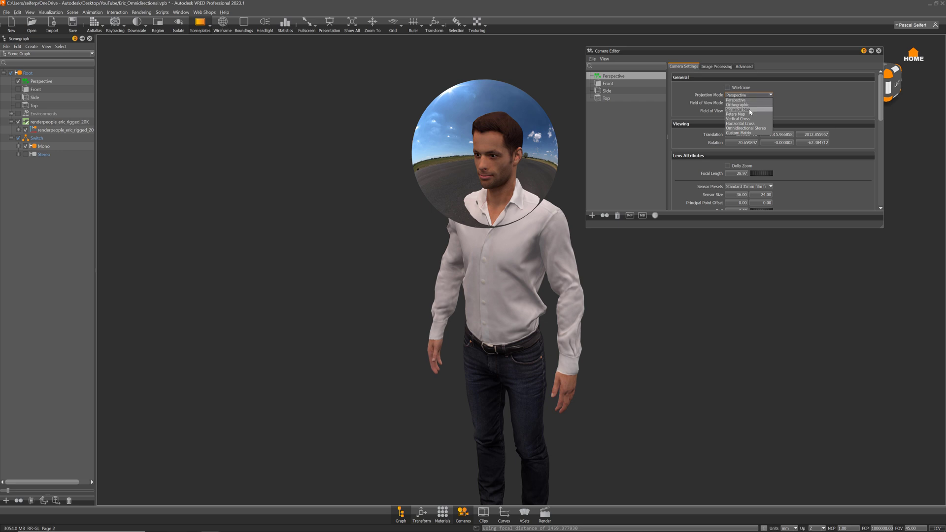
left_click(26, 154)
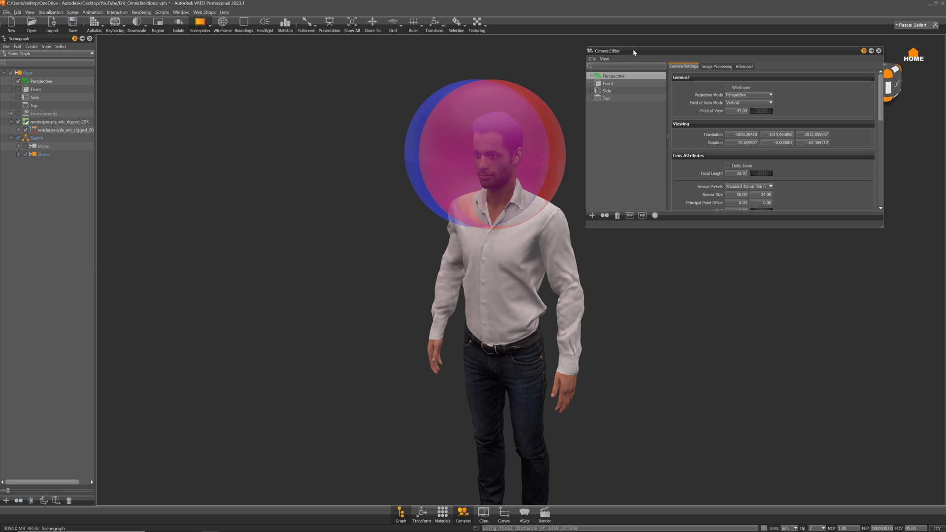
Orbit down around the stereo character and review the projection mode choices again.
left_click_drag(633, 50, 648, 53)
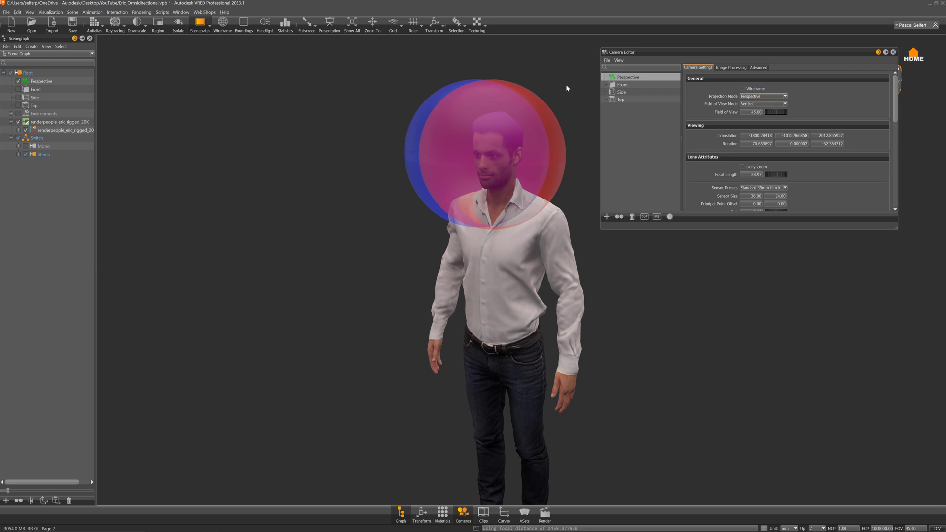
left_click_drag(565, 84, 561, 148)
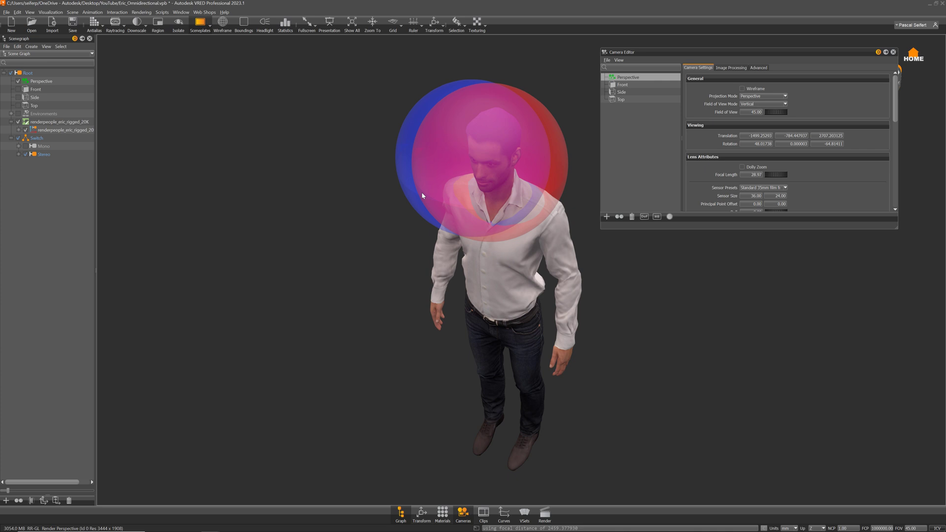
left_click_drag(466, 235, 497, 206)
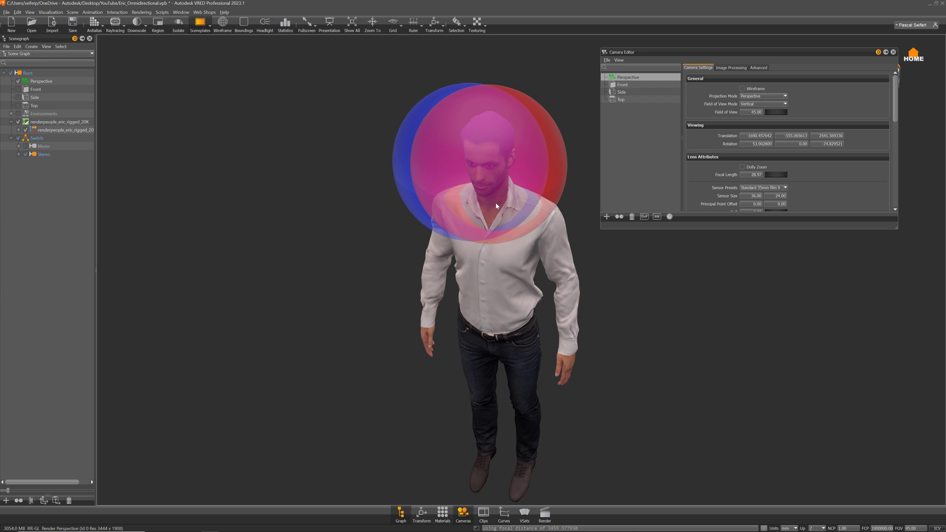
left_click(759, 96)
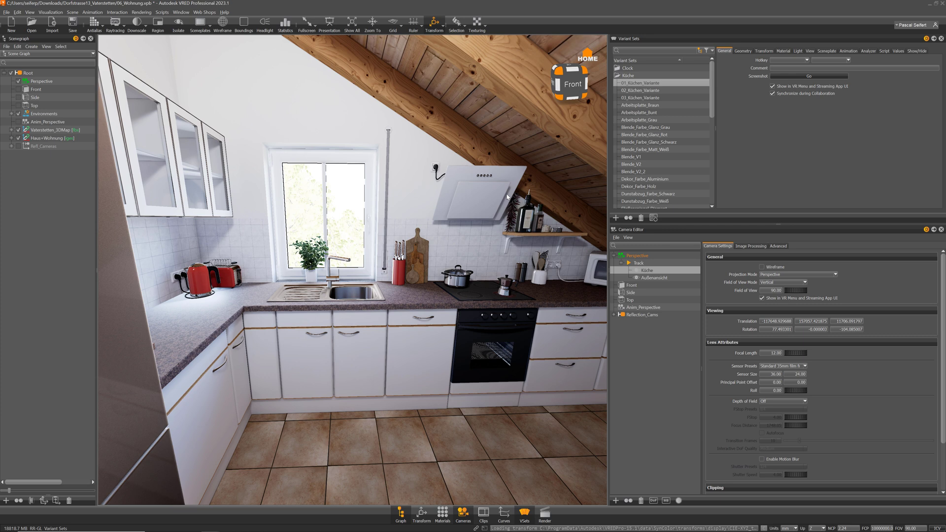
Apply 02_Küchen_Variante, then the black 03_Küchen_Variante, and swing the view toward the window.
double_click(629, 91)
double_click(634, 98)
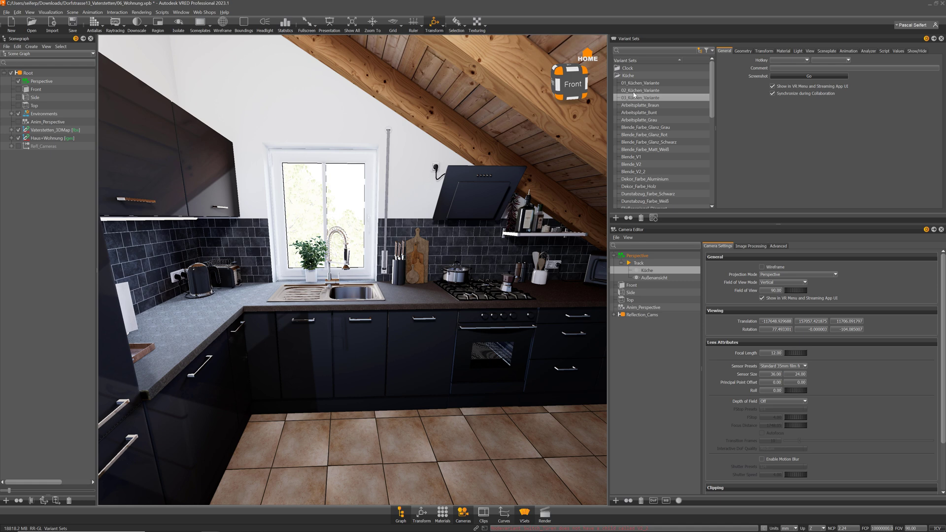
scroll(400, 212, "up", 3)
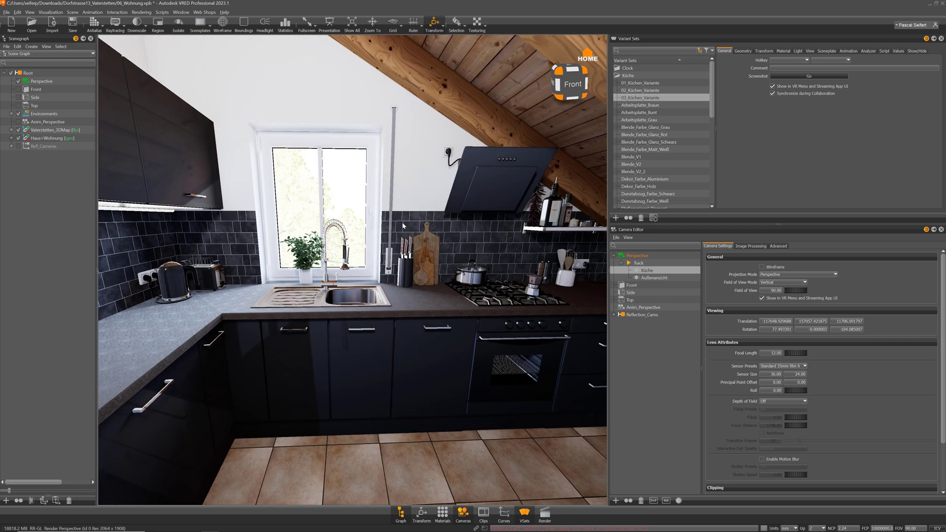
left_click_drag(405, 208, 535, 263)
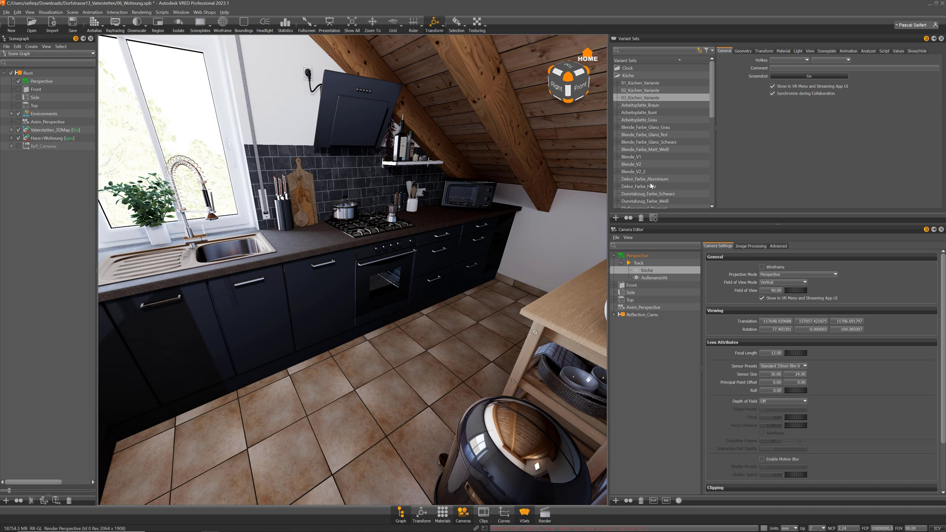
Jump to the Außenansicht exterior camera view, then select the Perspective camera.
left_click(652, 279)
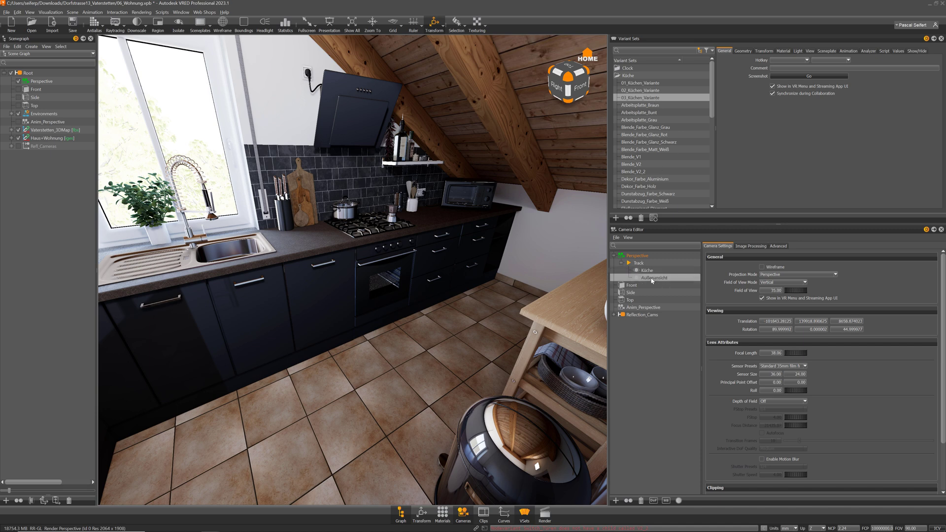
double_click(652, 279)
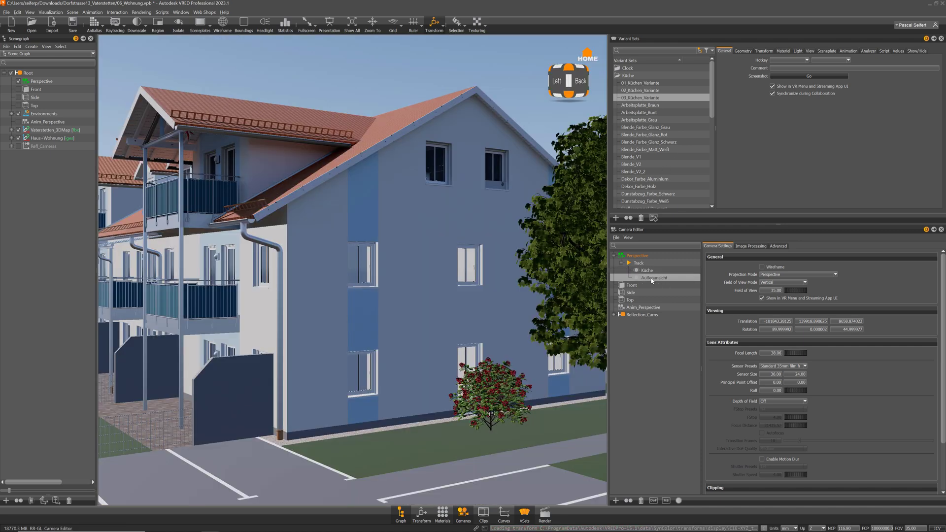
left_click(639, 257)
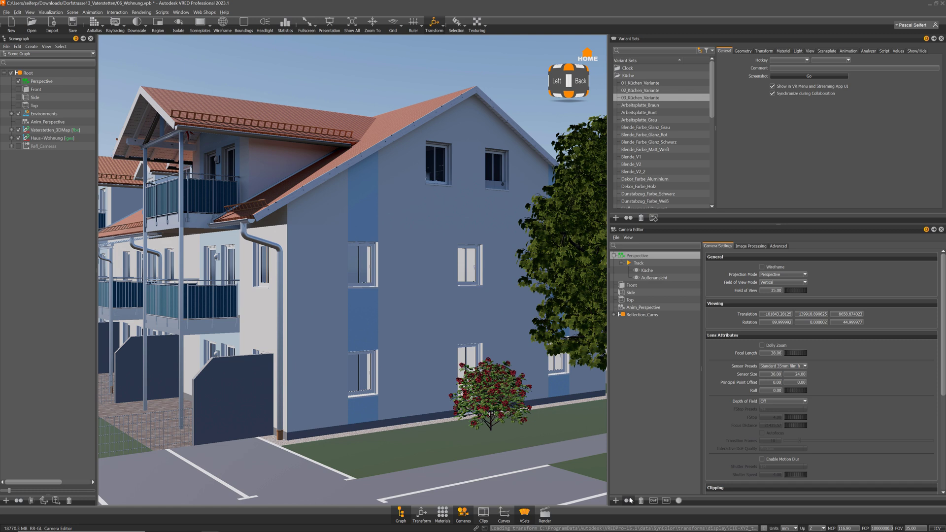
Add a new camera, delete its Track child, and rename it OminidirectionalCam.
left_click(628, 500)
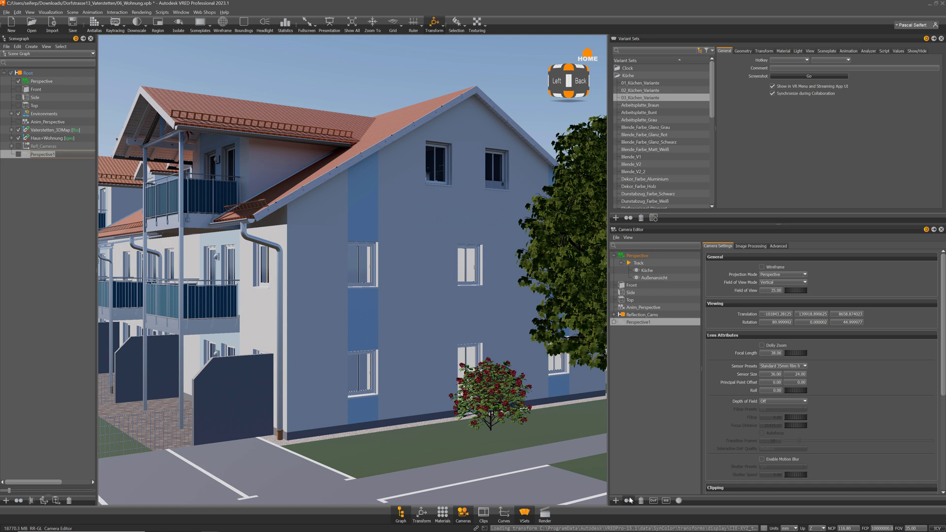
left_click(614, 323)
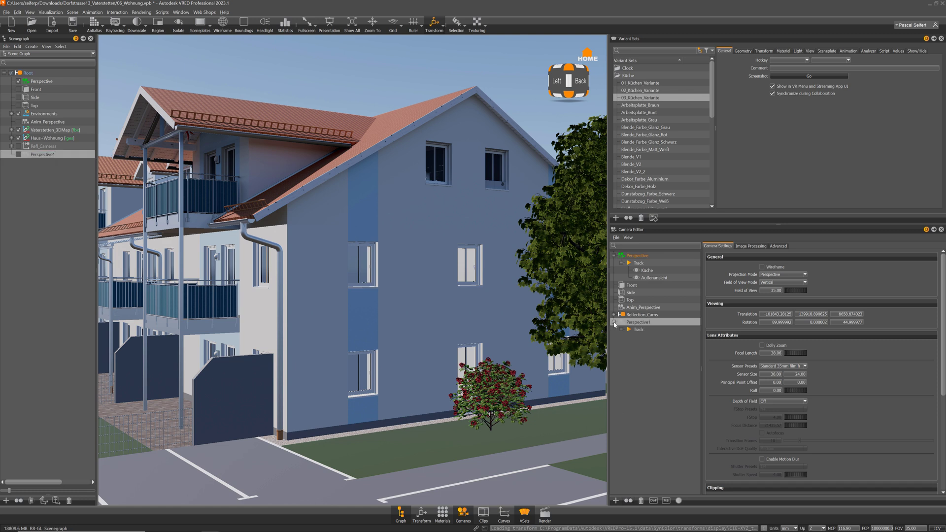
left_click(637, 330)
key("Delete")
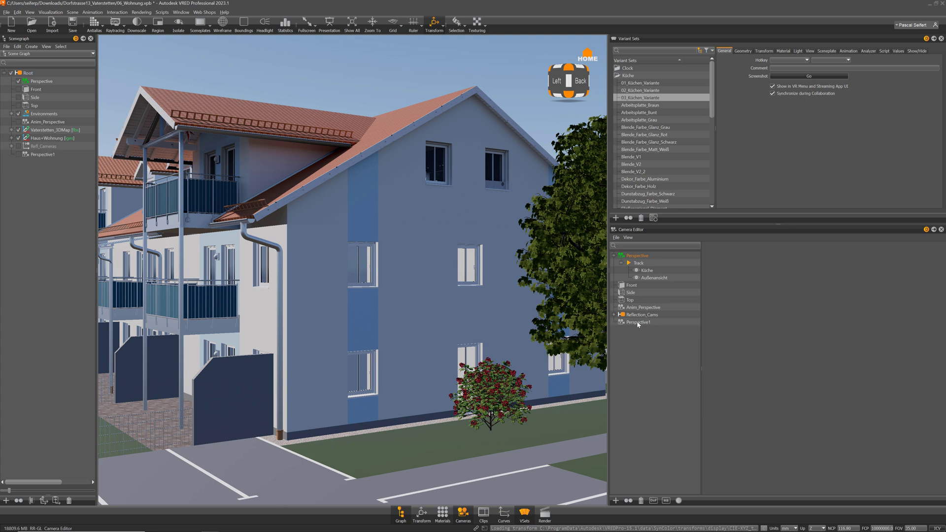
double_click(641, 322)
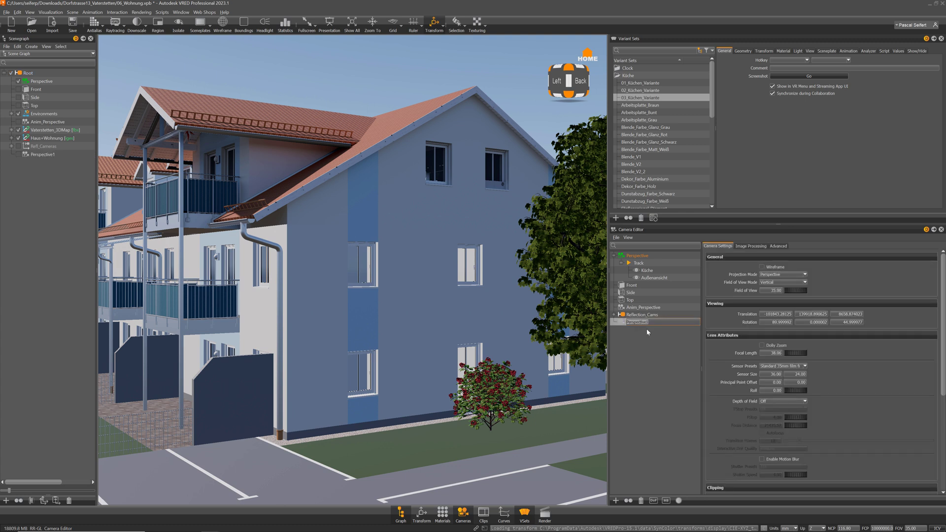
type("OminidirectionalCam")
key("Return")
In Top view, move OminidirectionalCam over the house and into the apartment.
left_click(20, 106)
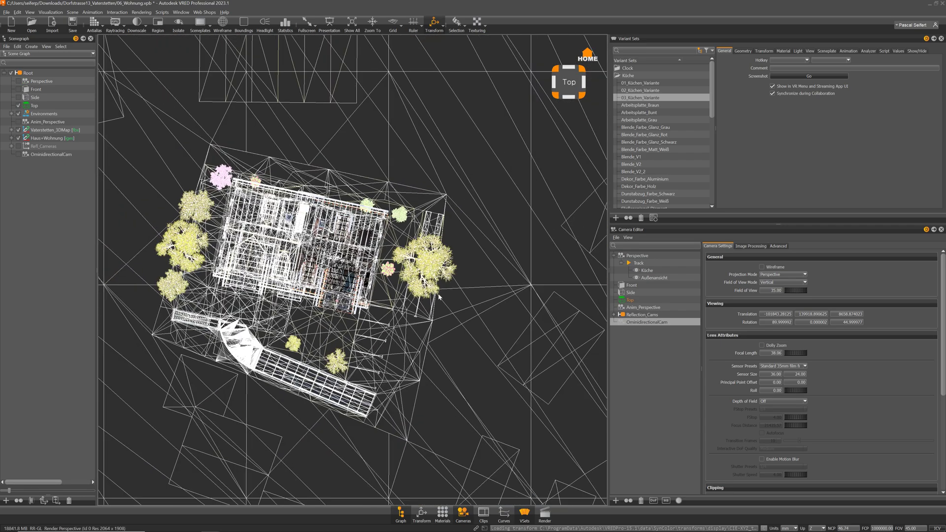
left_click(49, 156)
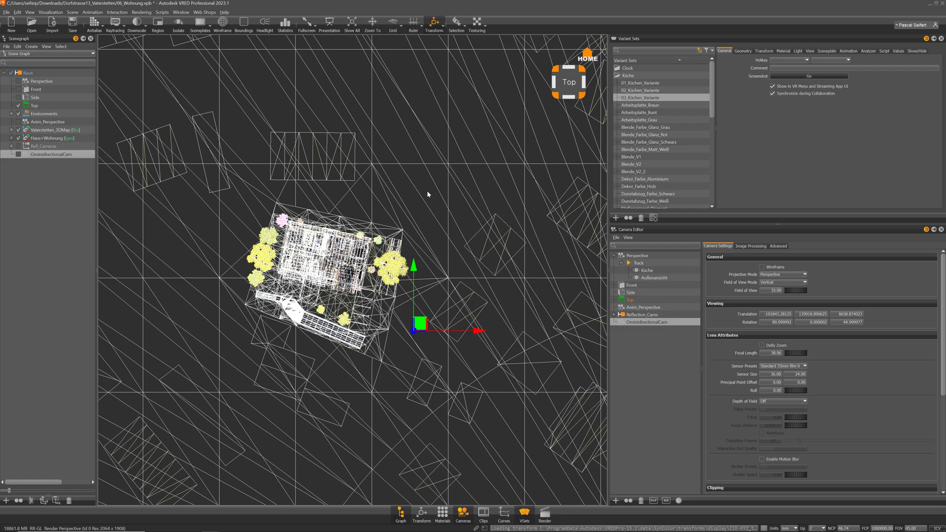
left_click_drag(419, 321, 357, 272)
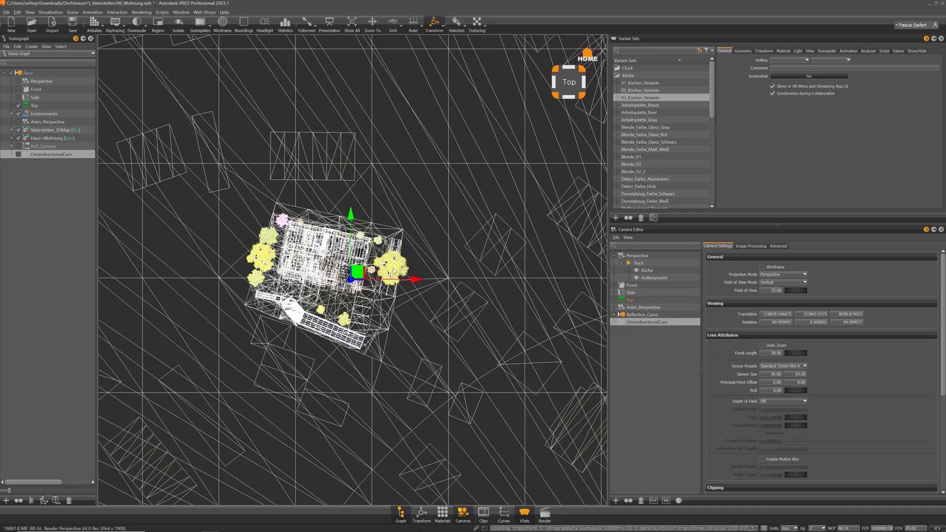
scroll(456, 295, "up", 5)
scroll(456, 295, "up", 5)
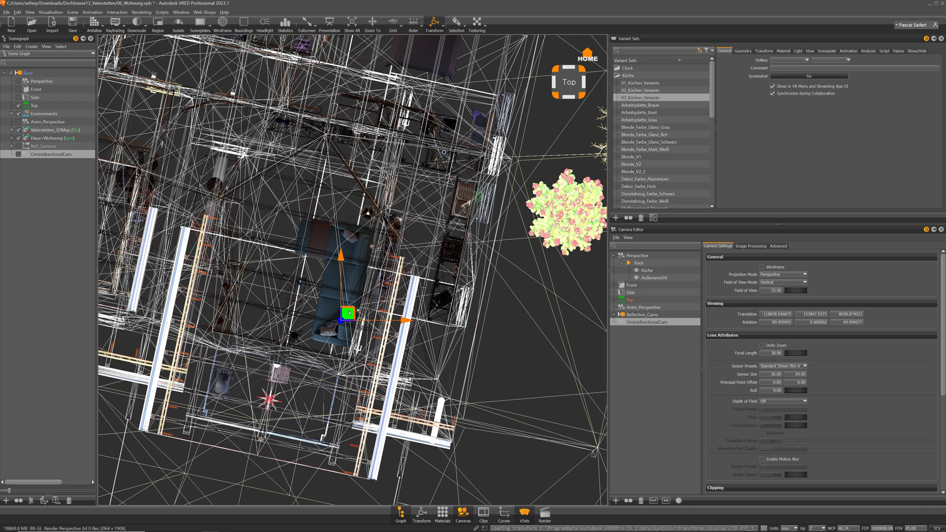
left_click_drag(349, 312, 416, 221)
scroll(474, 253, "up", 3)
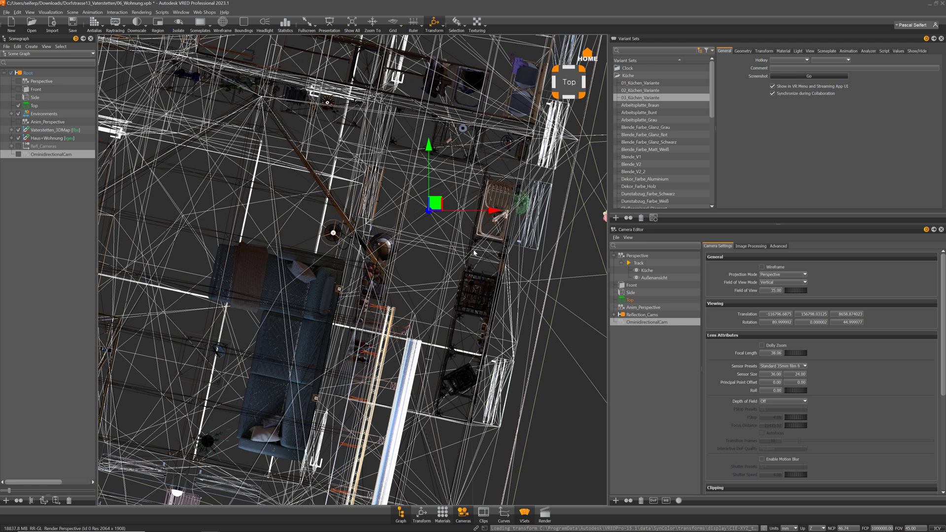
In Side view, raise the camera, adding 1750 to its height.
left_click(19, 97)
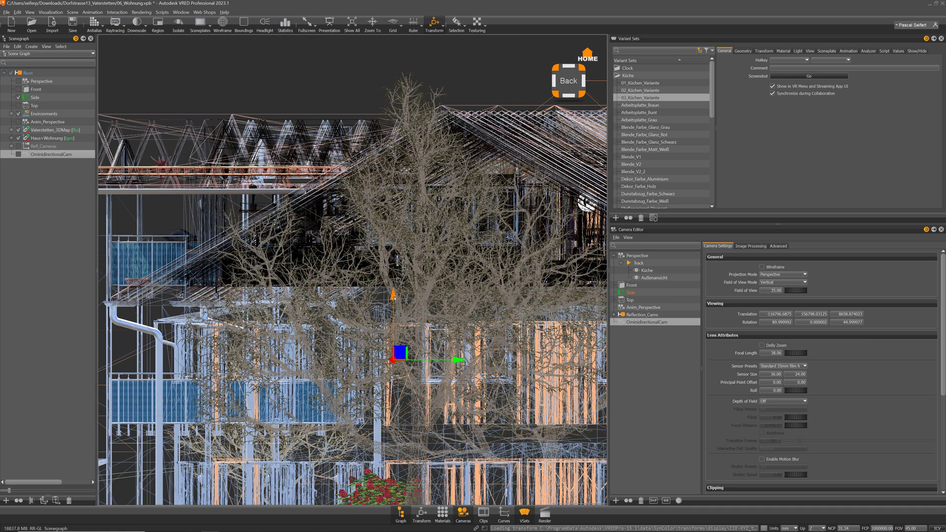
left_click_drag(393, 296, 389, 224)
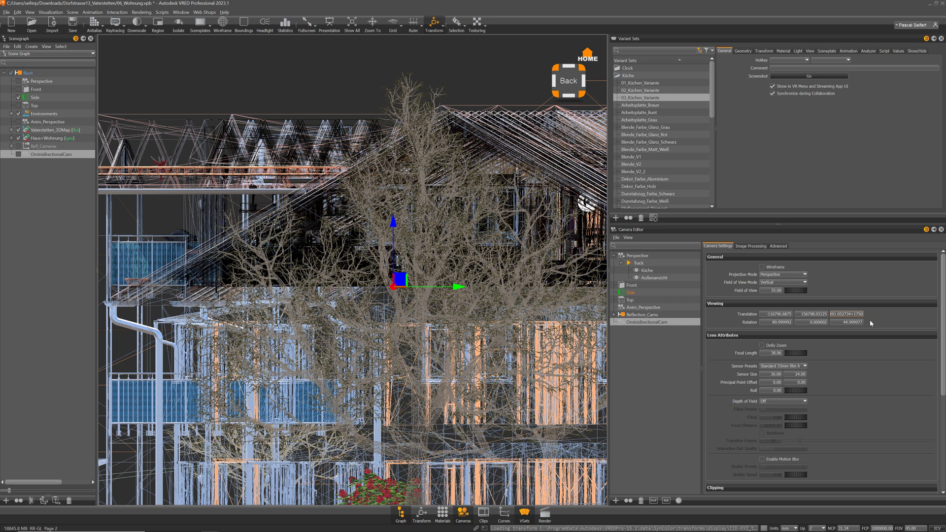
key("Return")
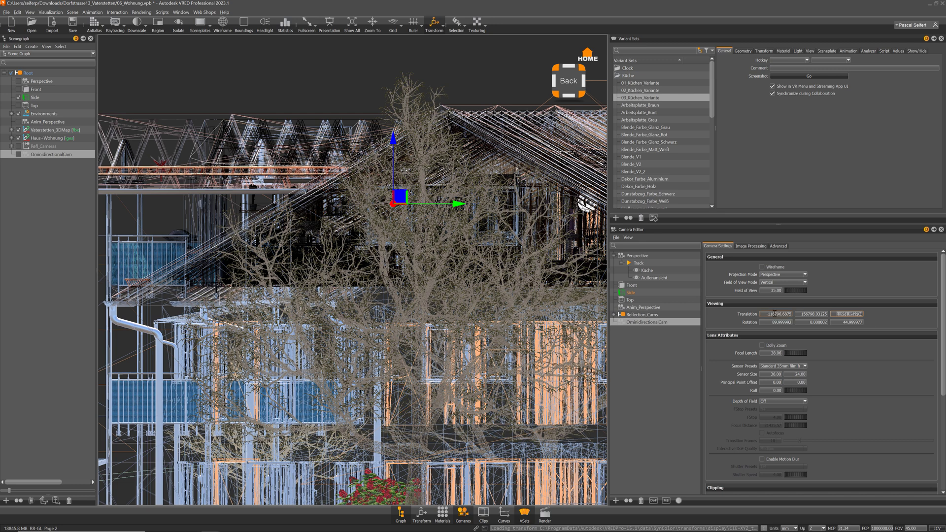
Set the camera translation to X -116800, Y 156500, Z 11950.
left_click_drag(775, 314, 803, 320)
type("800")
key("Tab")
type("156500")
key("Tab")
type("11950")
key("Return")
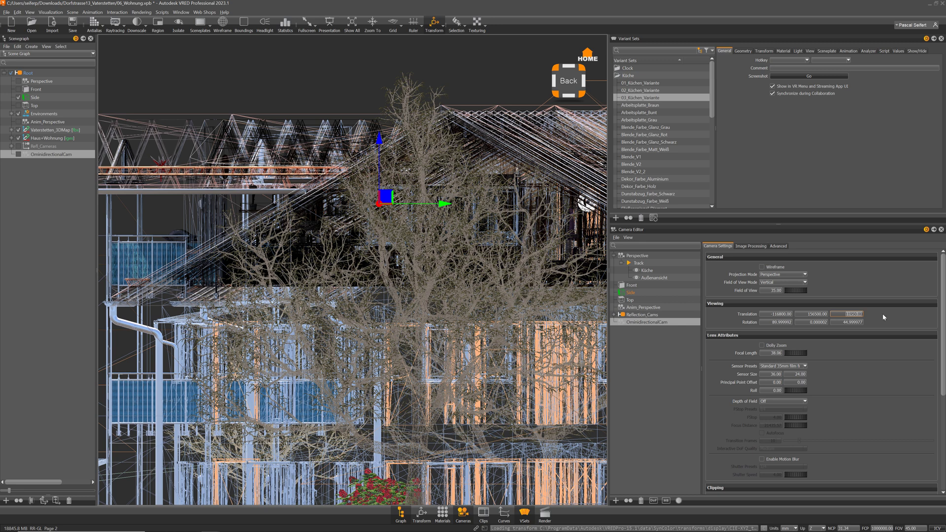
Look through OminidirectionalCam and raise its ISO to 2500 to brighten the render.
left_click(20, 155)
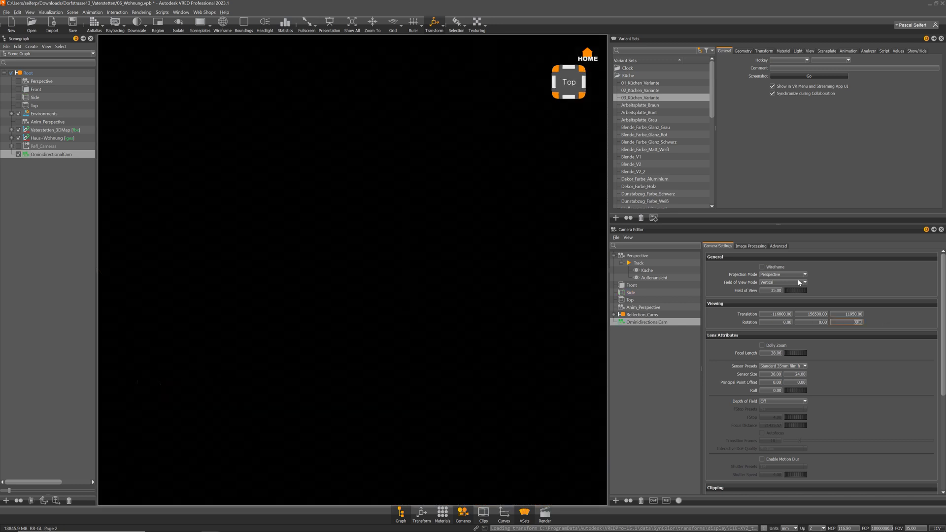
left_click(752, 246)
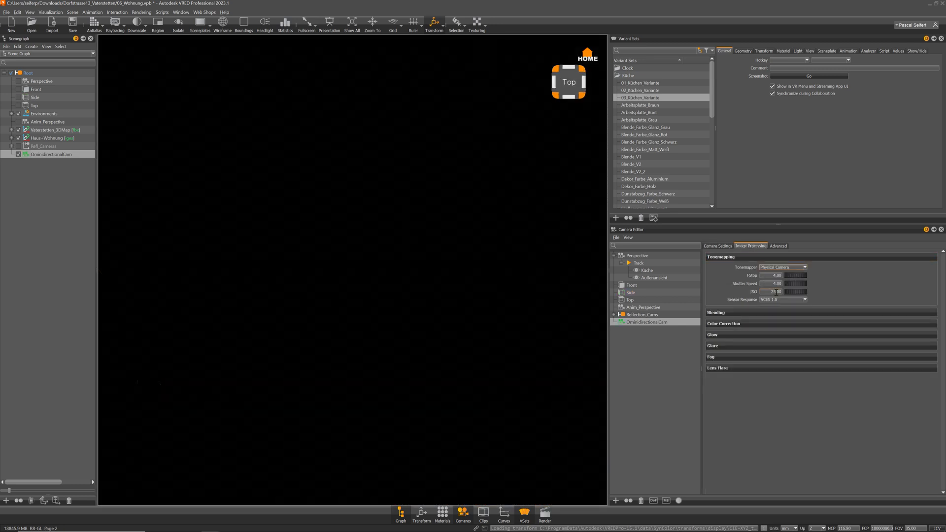
left_click(775, 292)
key("Return")
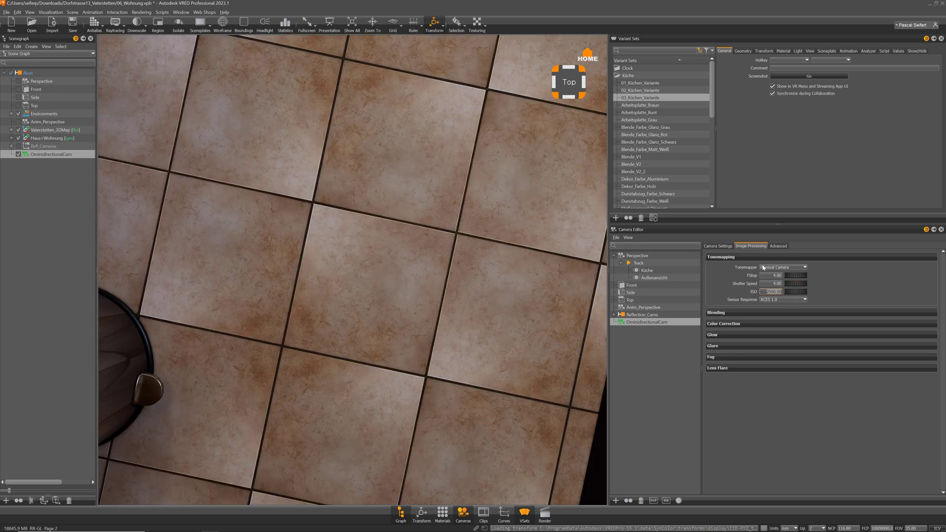
Adjust the camera's rotation values to tilt it up from the floor toward the kitchen.
left_click(729, 248)
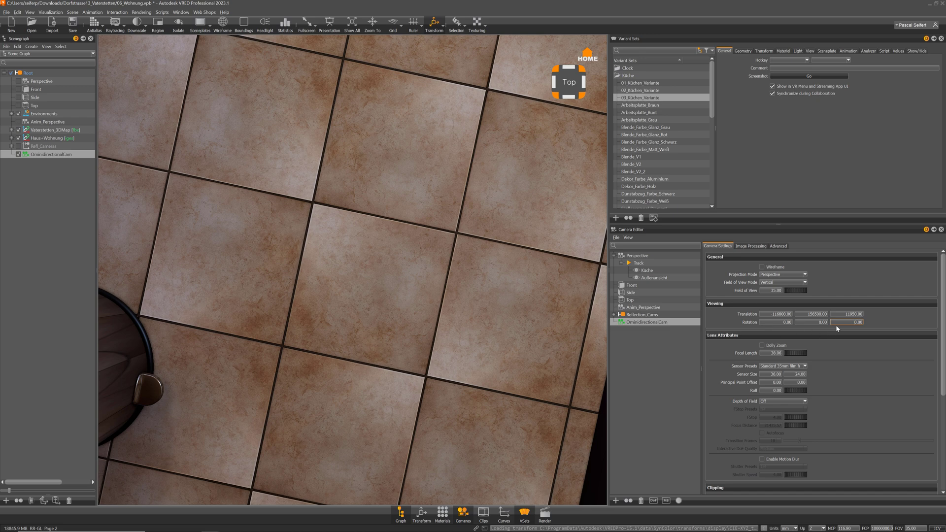
left_click(818, 323)
scroll(817, 322, "up", 3)
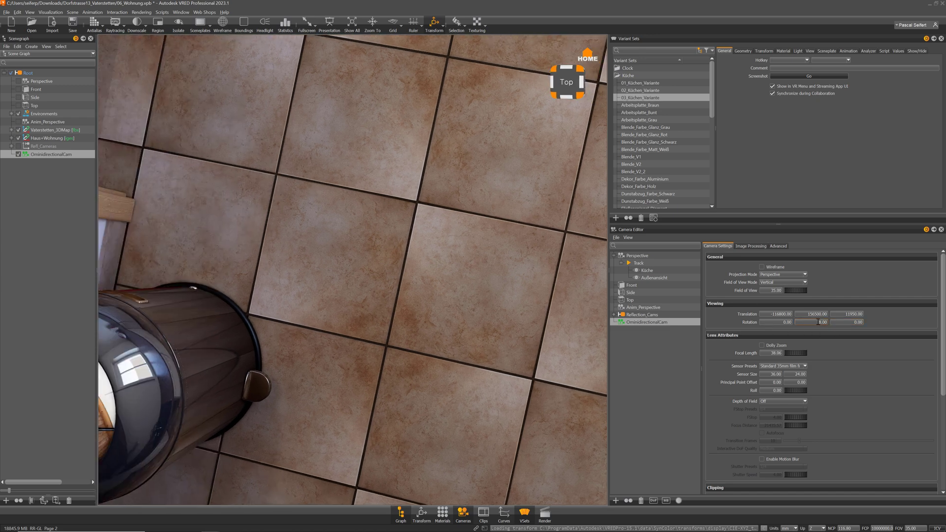
scroll(832, 323, "down", 3)
left_click(859, 322)
scroll(860, 322, "up", 7)
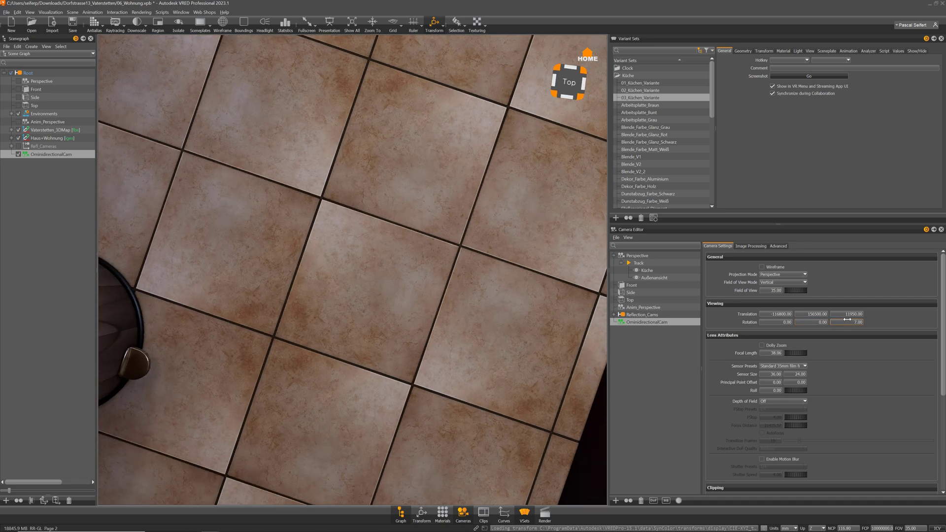
scroll(868, 320, "down", 7)
left_click_drag(778, 322, 807, 329)
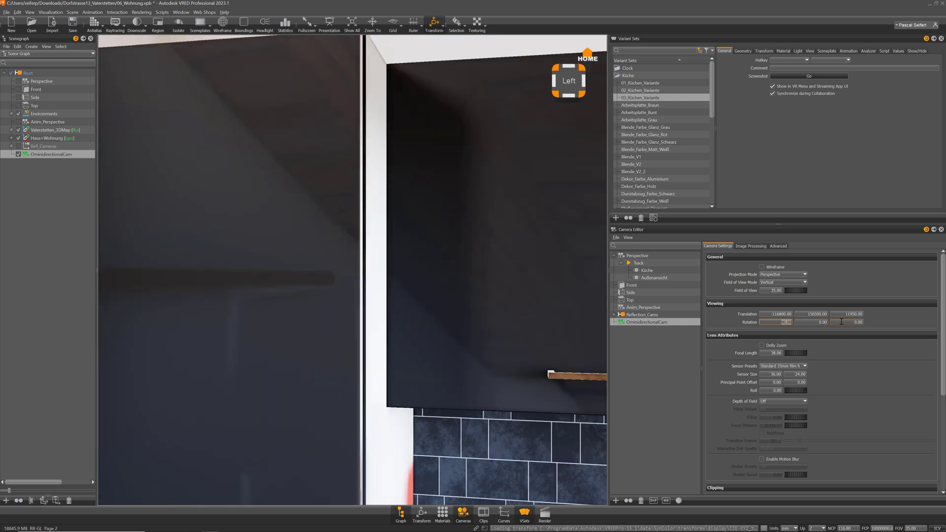
Set the Z rotation to -12, then add 90 and 180 to face the window wall.
left_click_drag(841, 321, 837, 322)
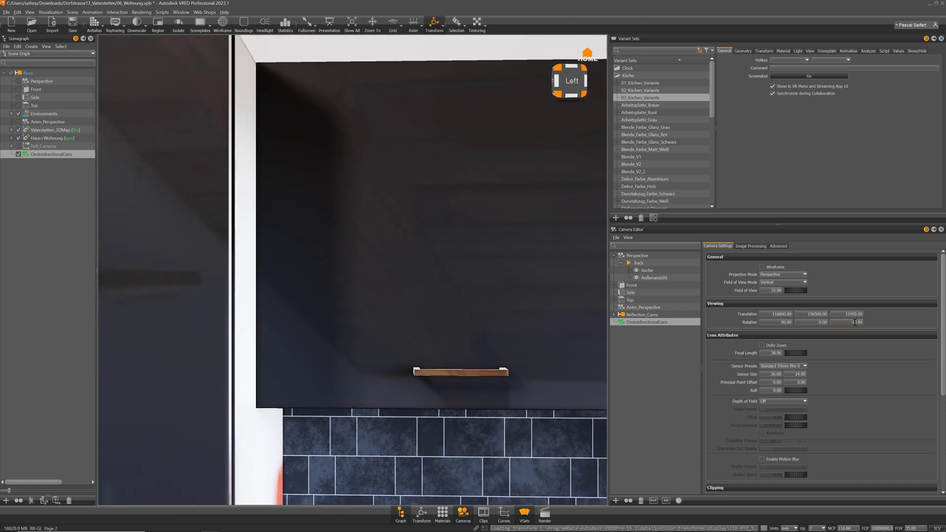
type("-12")
key("Return")
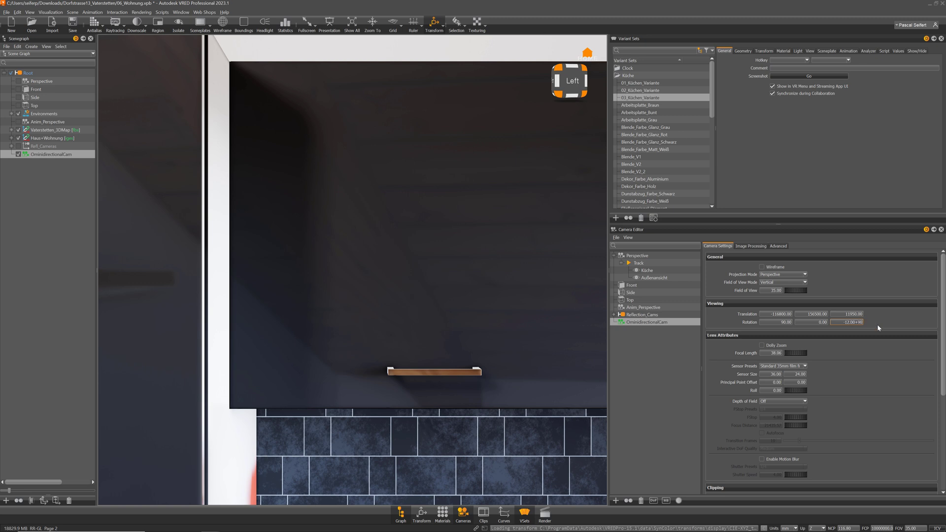
type("+90")
key("Return")
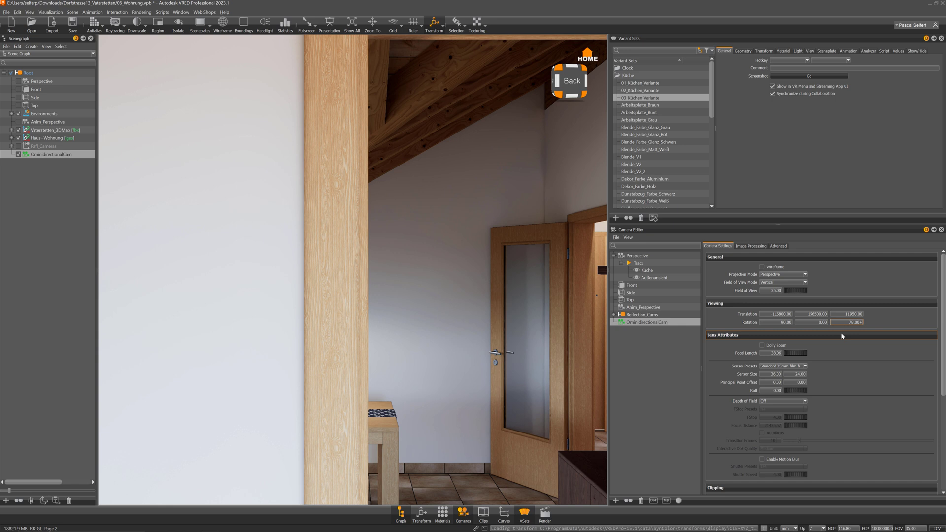
type("+180")
key("Return")
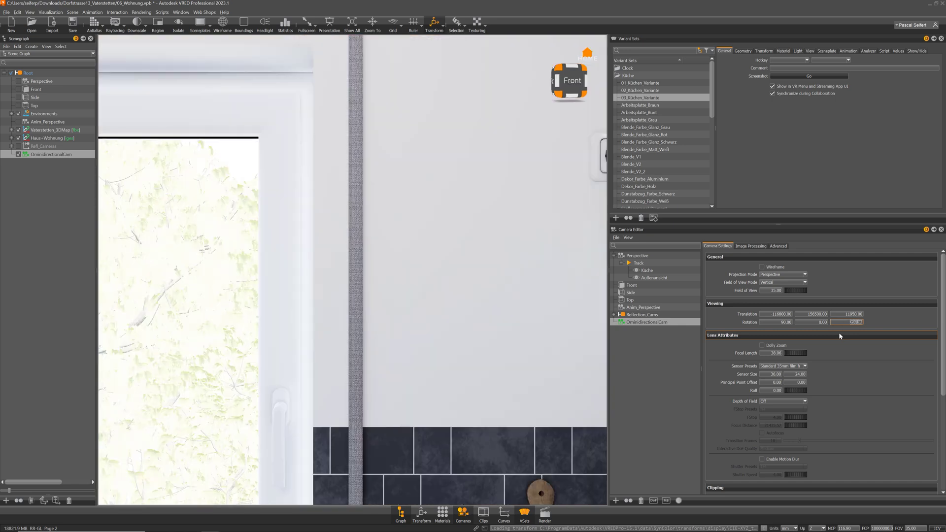
left_click(181, 12)
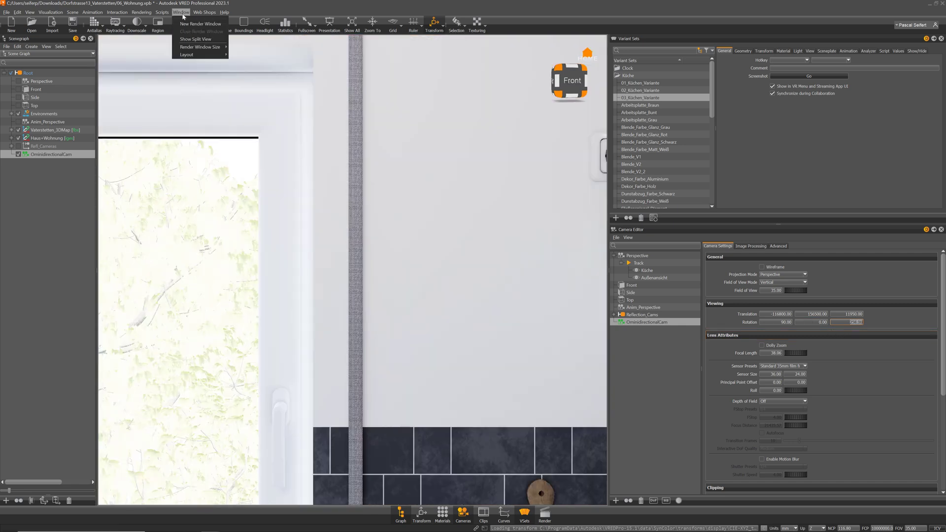
mouse_move(194, 47)
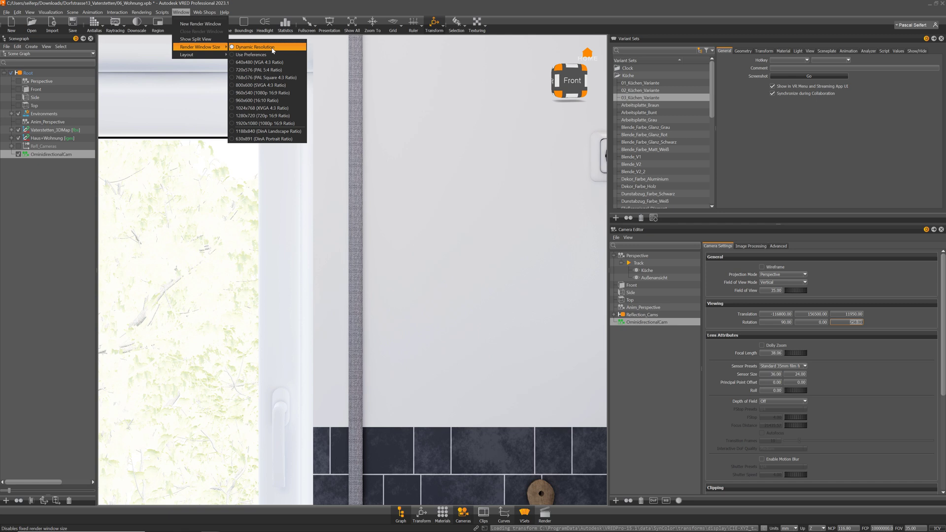
Set the render window to 1920x1080 (16:9) and the camera projection to Omnidirectional Stereo.
left_click(259, 123)
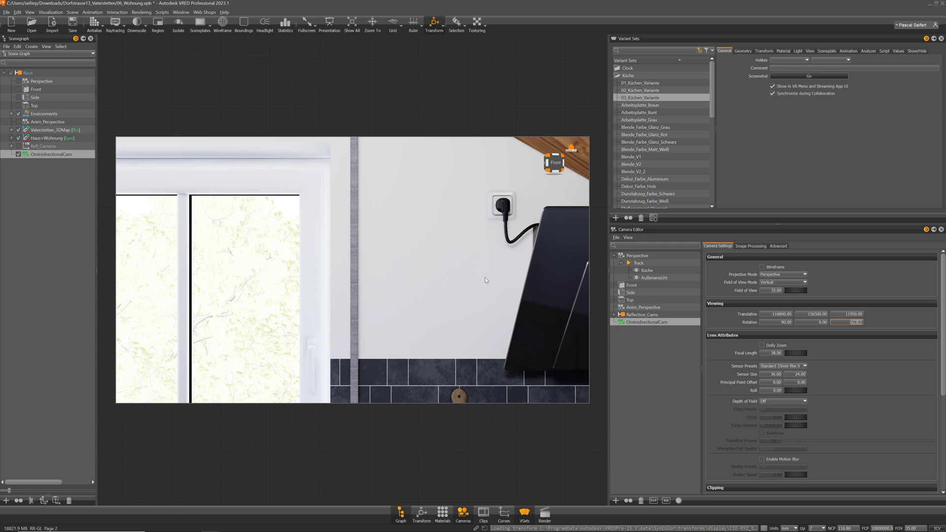
left_click(770, 276)
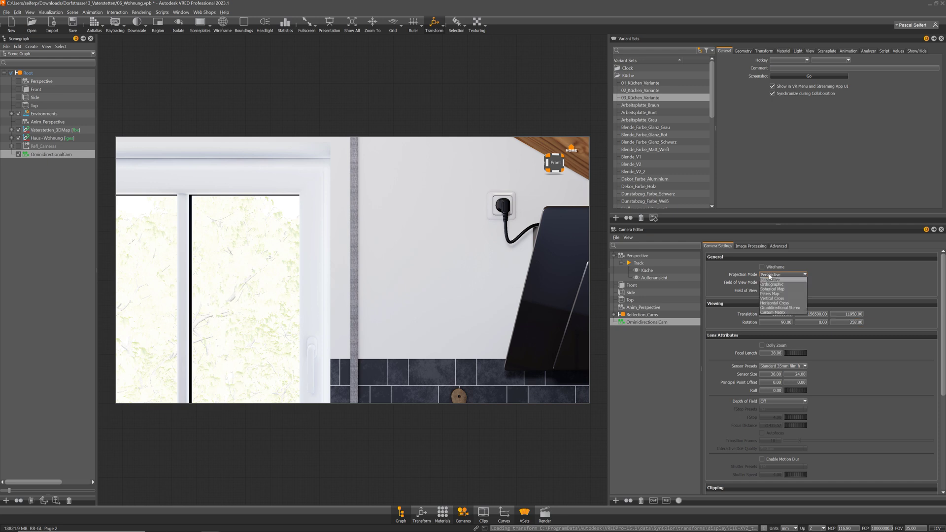
left_click(781, 308)
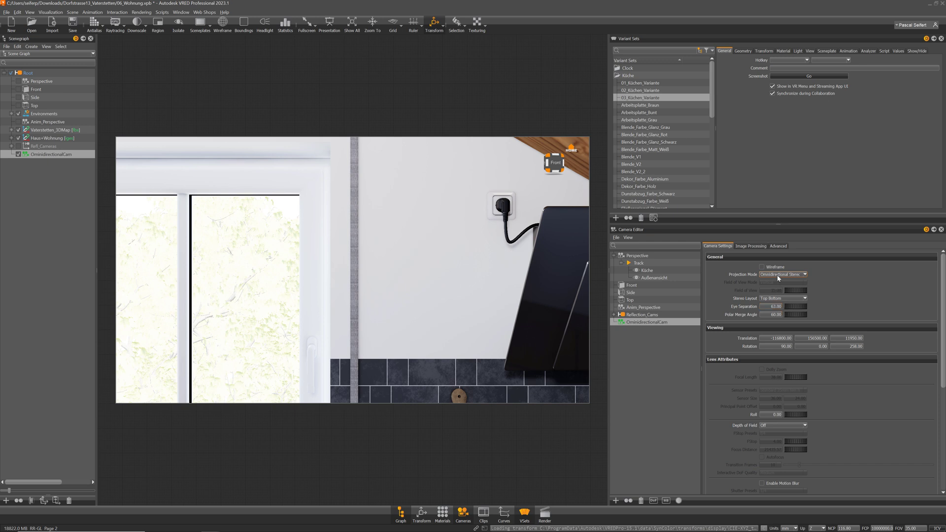
Enable raytracing for the top-bottom stereo panorama and open the Render Settings dialog.
left_click(116, 25)
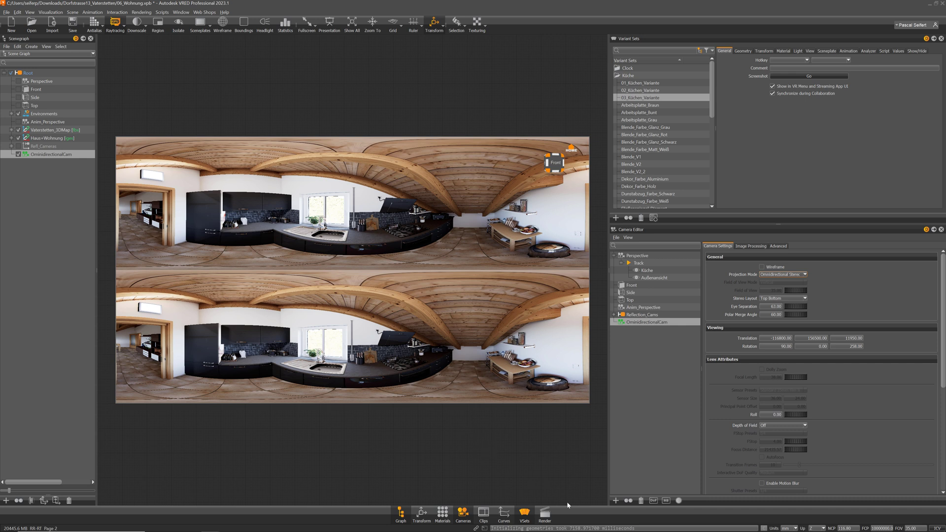
left_click(544, 514)
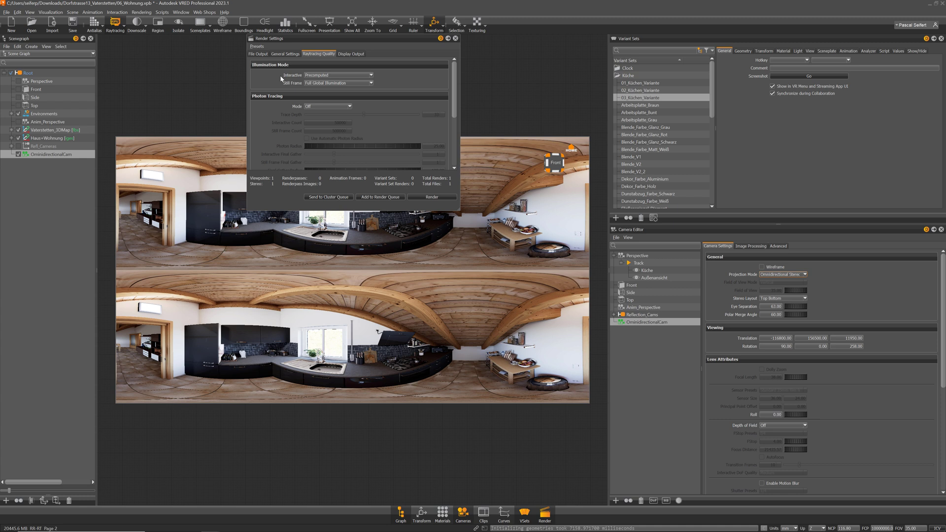
Change Interactive illumination from Precomputed + Reflections to Full Global Illumination, then close Render Settings.
left_click_drag(288, 41, 289, 45)
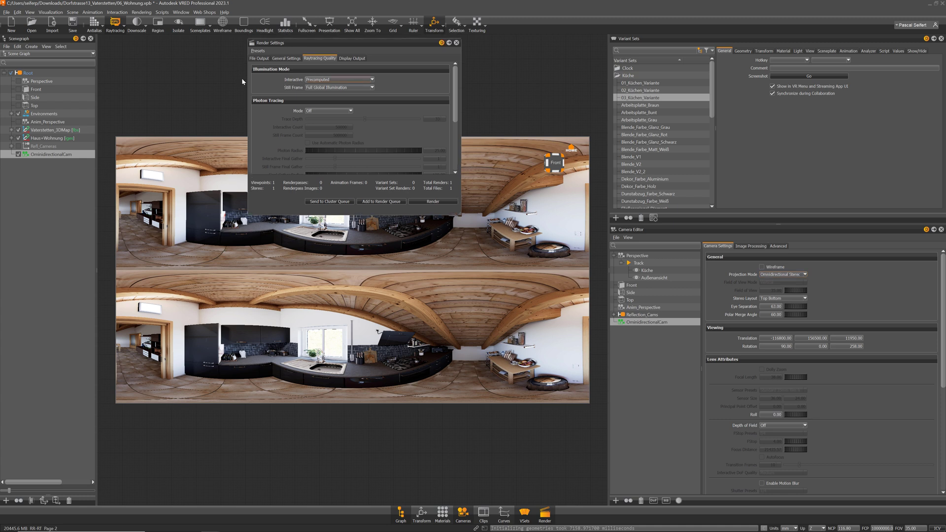
left_click(327, 80)
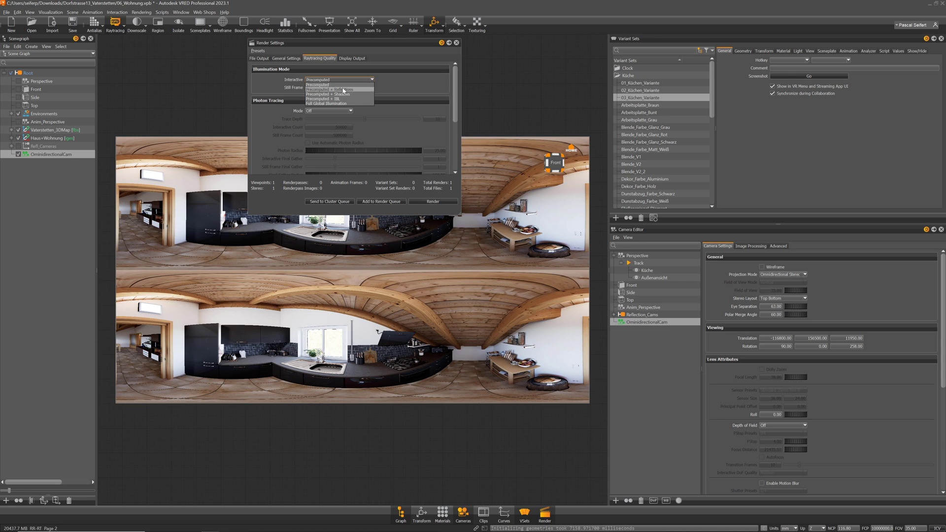
left_click(342, 88)
left_click(342, 80)
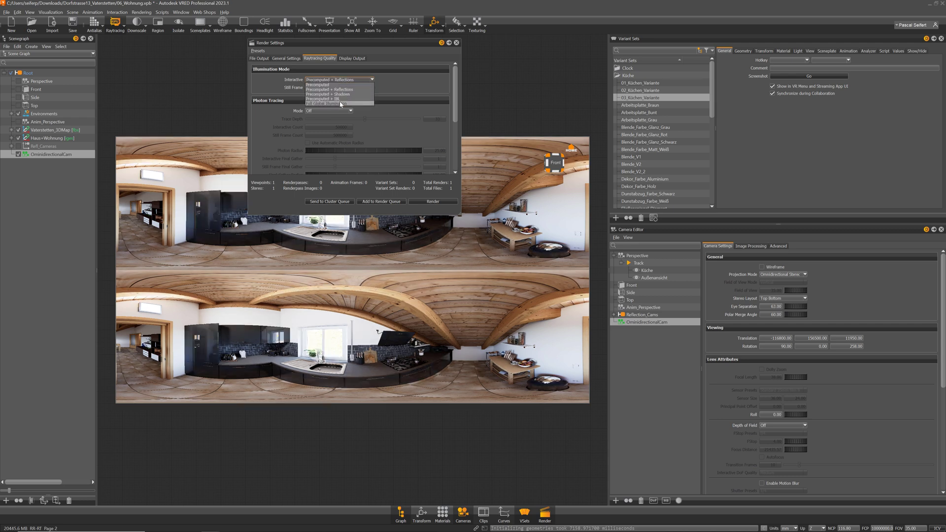
left_click(339, 104)
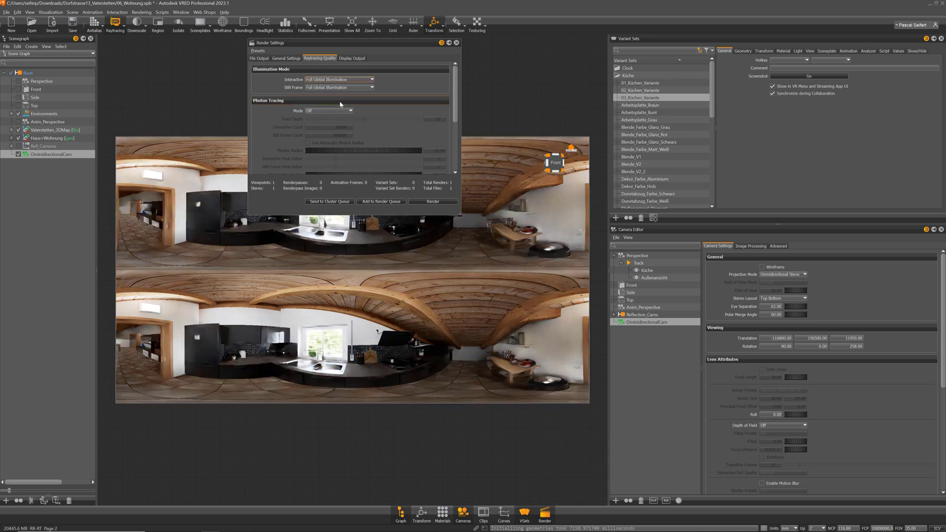
left_click(456, 44)
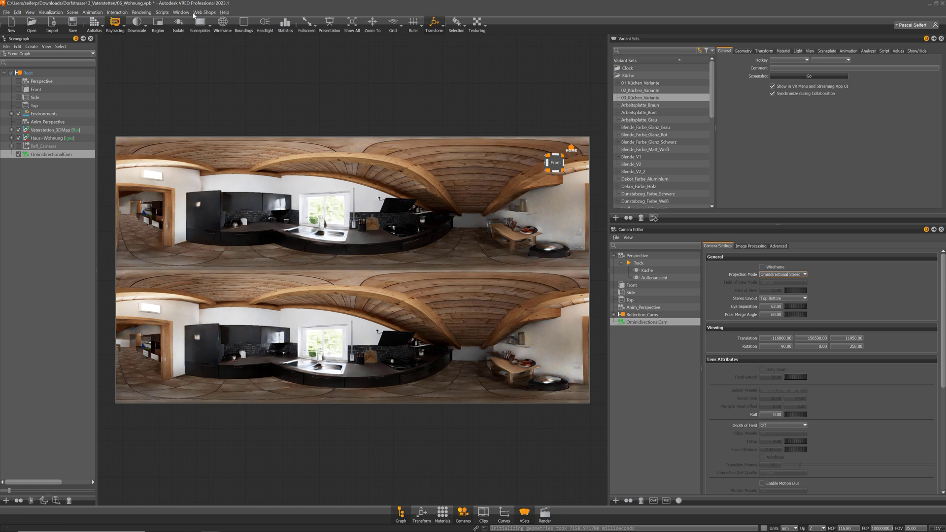
In Preferences > Render Options, edit the Pixel Resolution height, apply it, and confirm with OK.
left_click(17, 12)
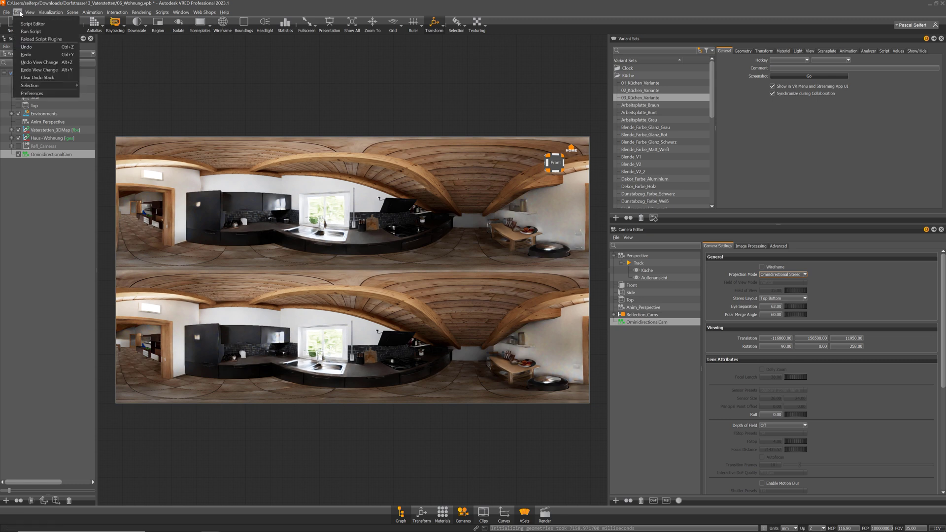
left_click(48, 94)
left_click_drag(462, 176, 419, 125)
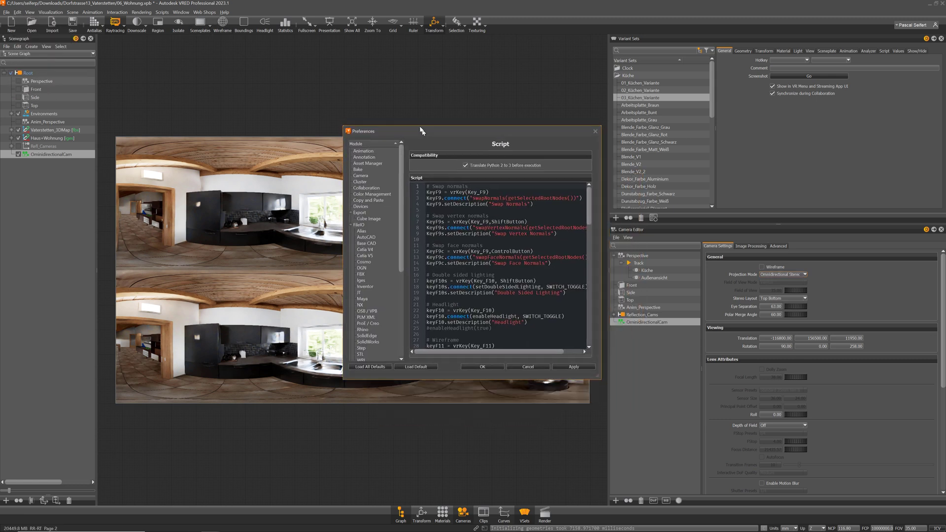
scroll(372, 299, "down", 6)
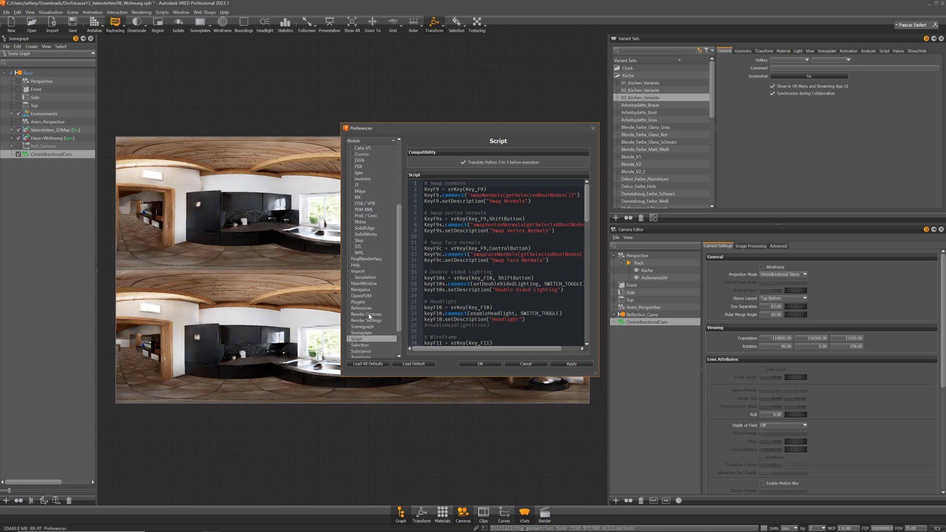
left_click(367, 314)
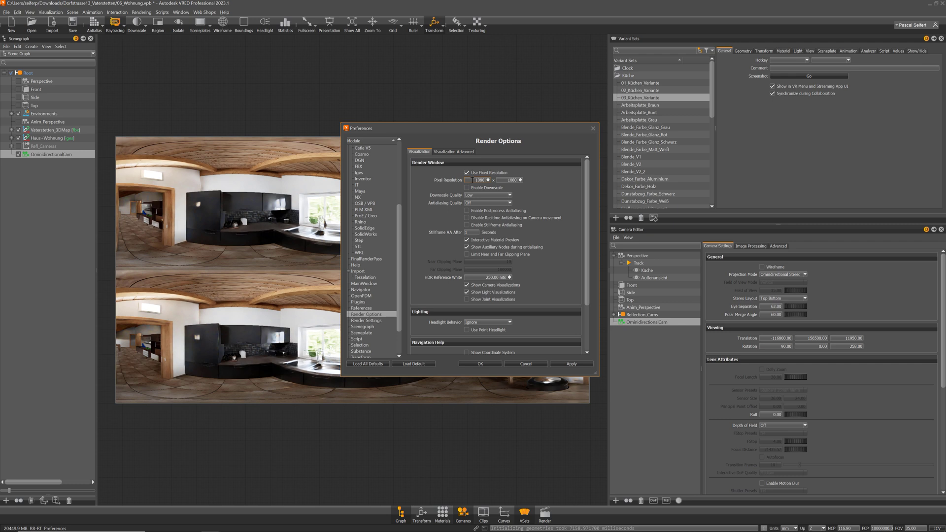
left_click_drag(508, 180, 519, 183)
left_click(569, 365)
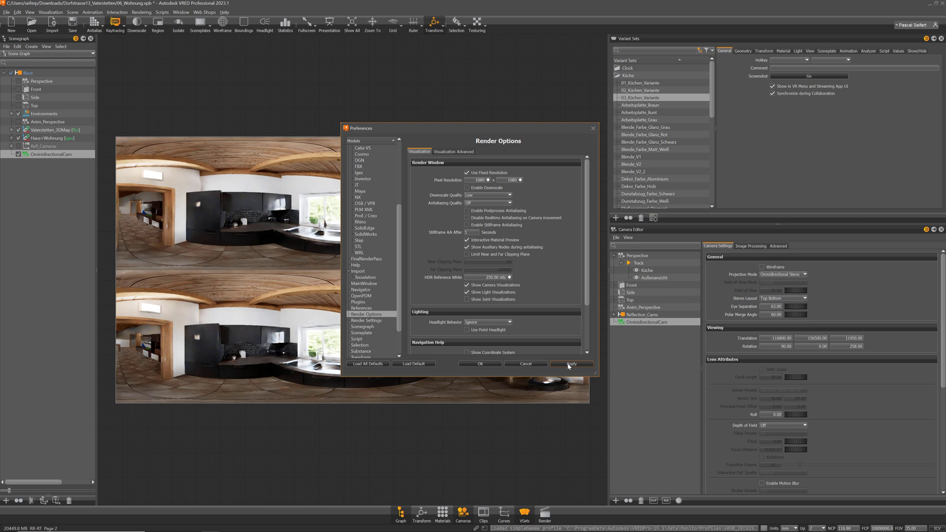
left_click(486, 364)
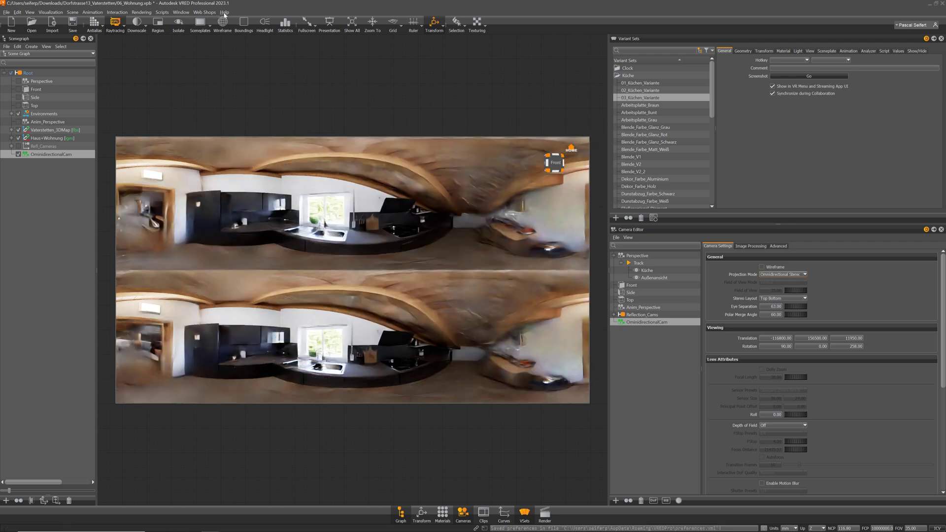
Size the render window from the preferences and activate the white-cabinet 01_Küchen_Variante.
left_click(224, 13)
mouse_move(180, 15)
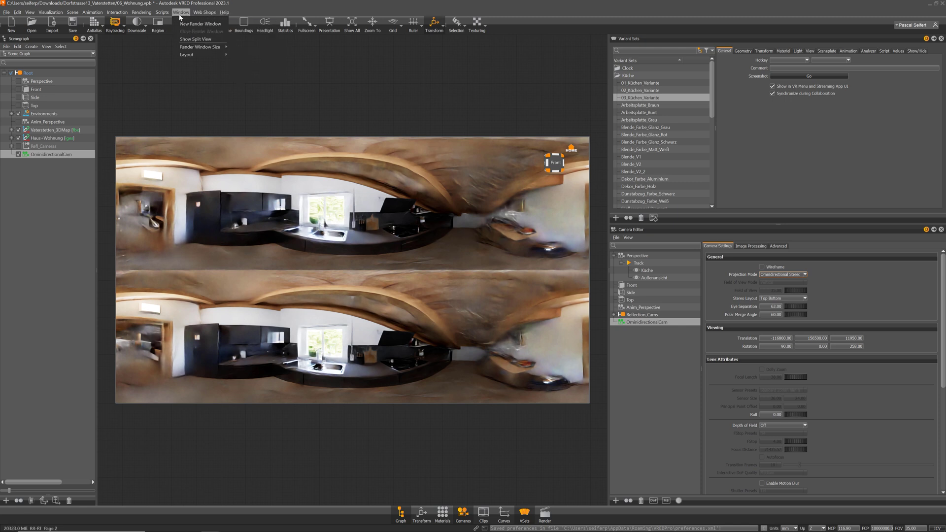
mouse_move(202, 47)
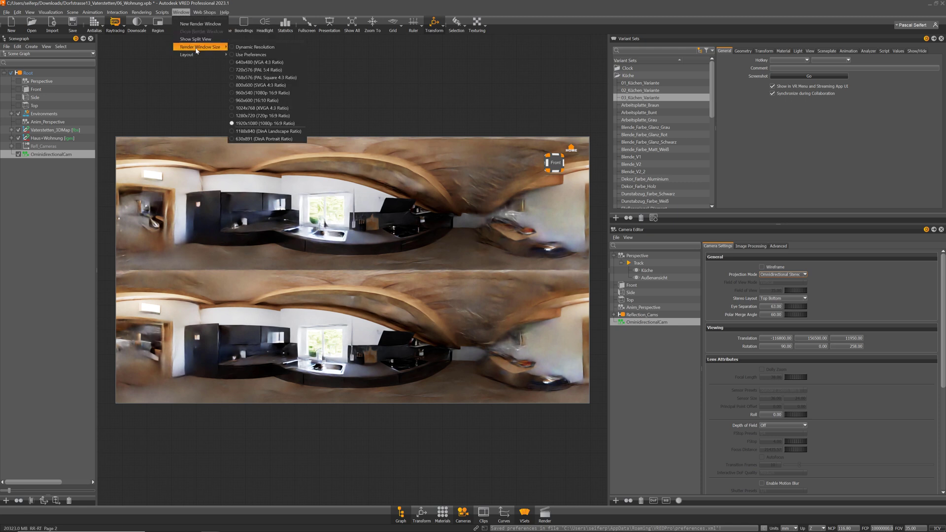
left_click(249, 55)
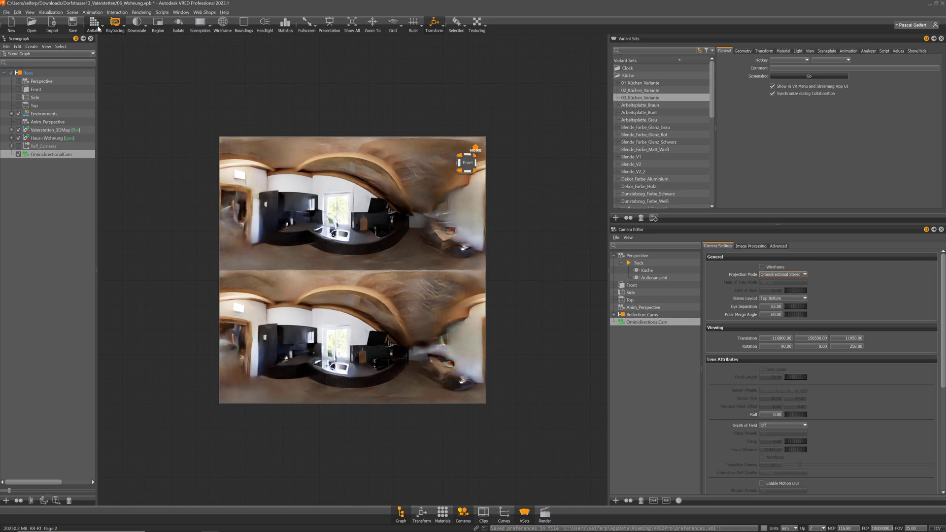
double_click(645, 84)
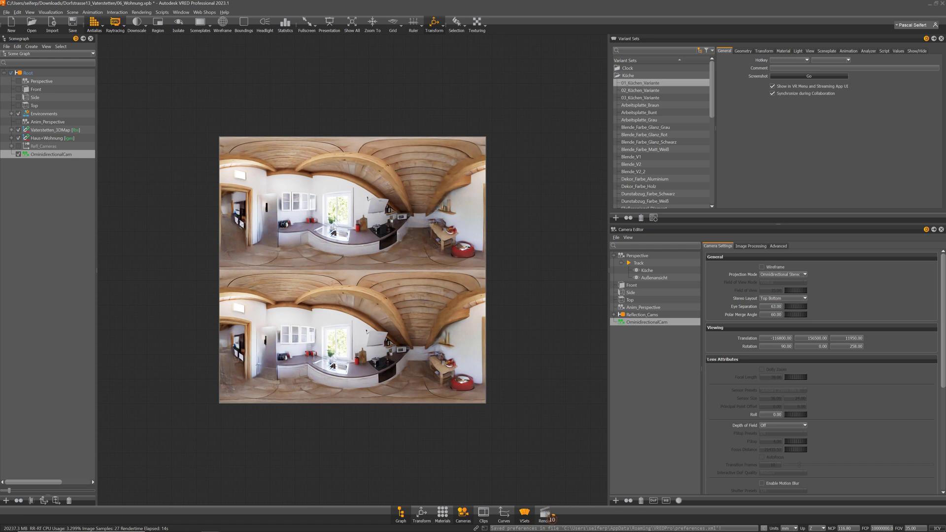
Check VRED's render settings: 256 image samples and a 4096 px output image width.
left_click(545, 515)
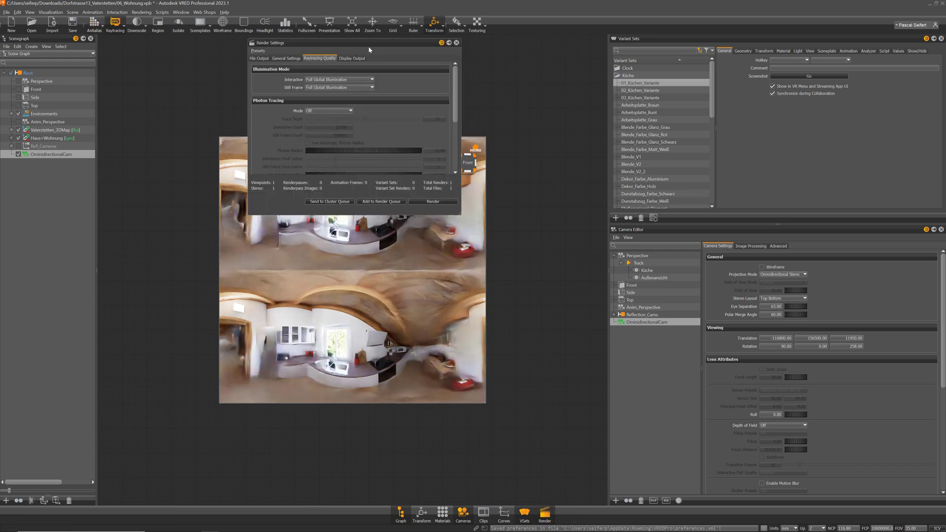
left_click_drag(368, 47, 351, 59)
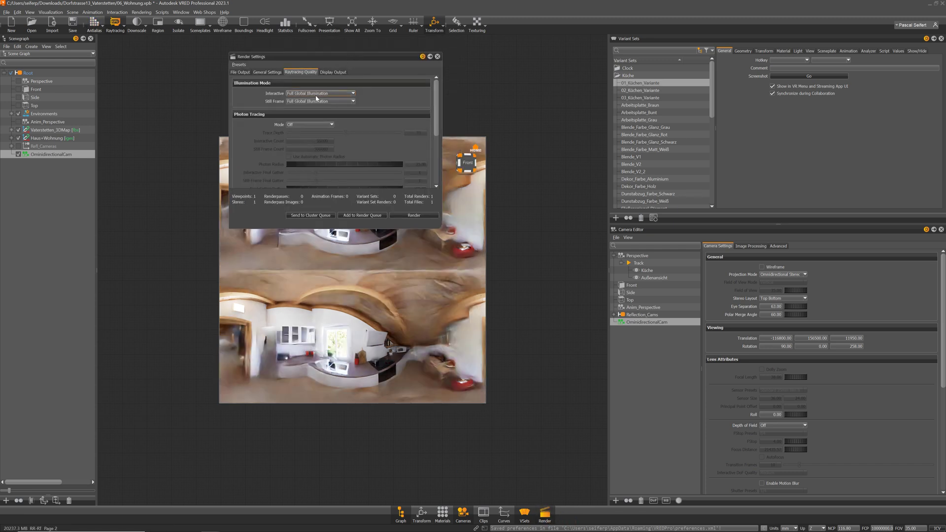
left_click(276, 73)
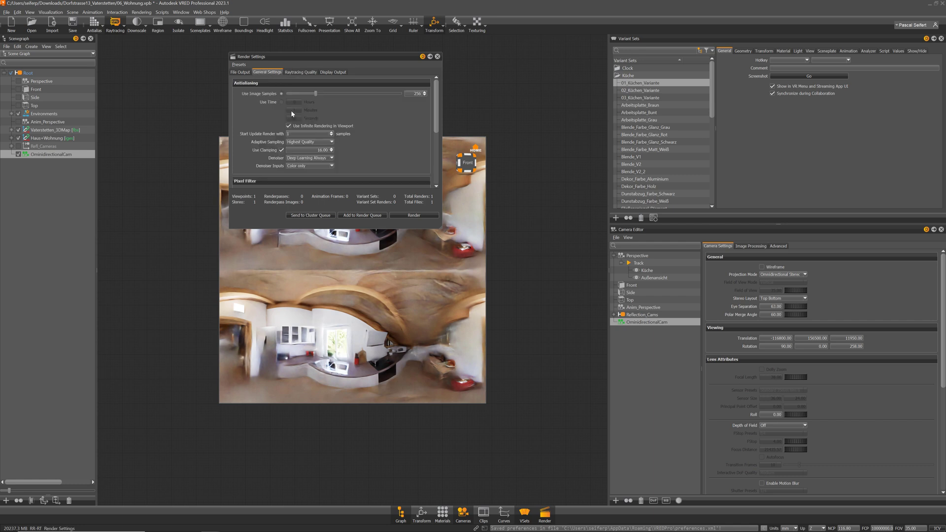
double_click(416, 93)
left_click(243, 73)
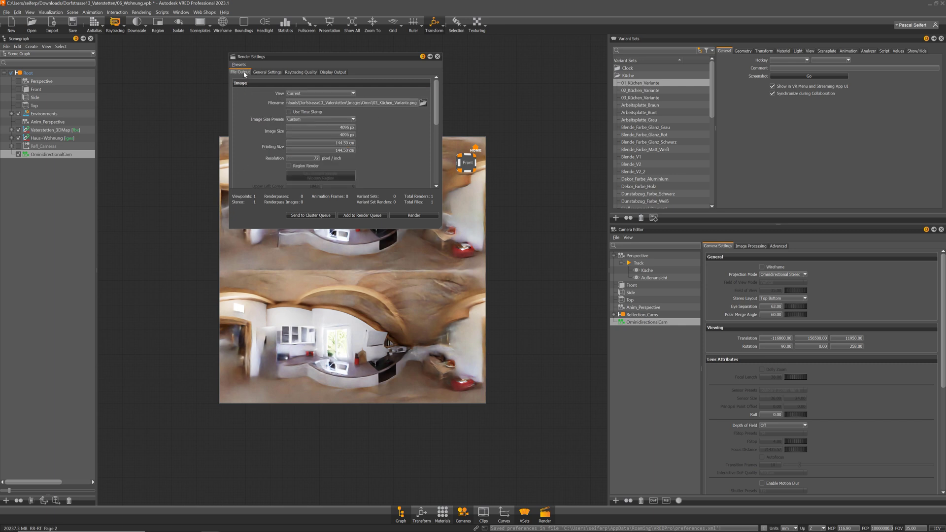
left_click_drag(335, 127, 378, 132)
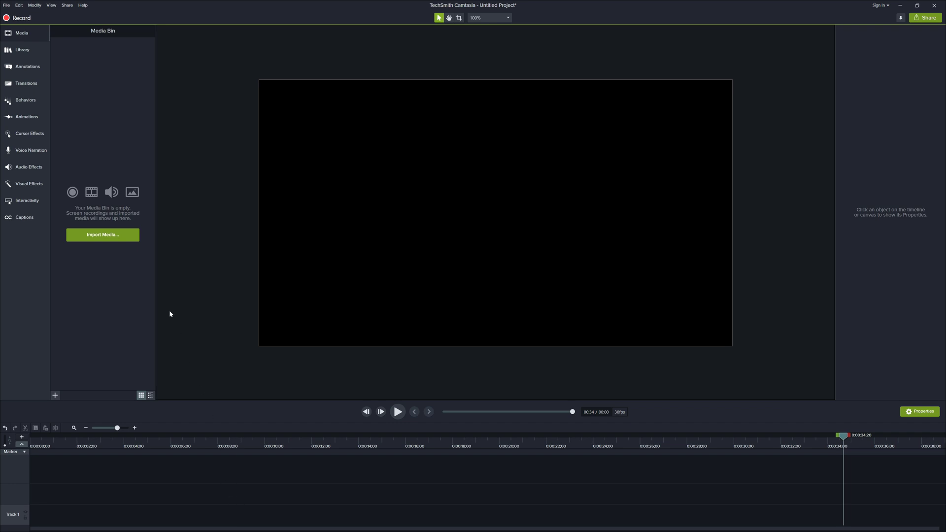
Import 01, 02 and 03_Küchen_Variante.png and place 01_Küchen_Variante on Track 1.
left_click(116, 235)
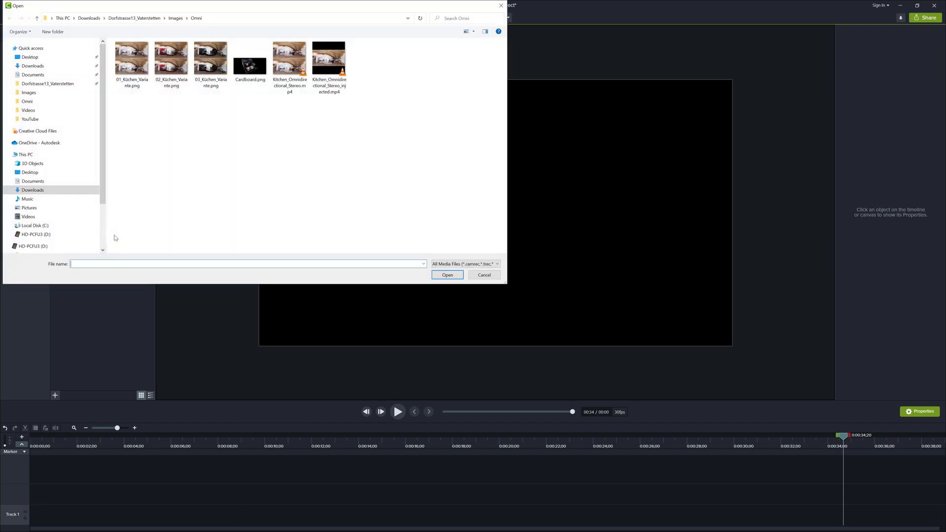
left_click(131, 62)
left_click(171, 61, "ctrl")
left_click(209, 63, "ctrl")
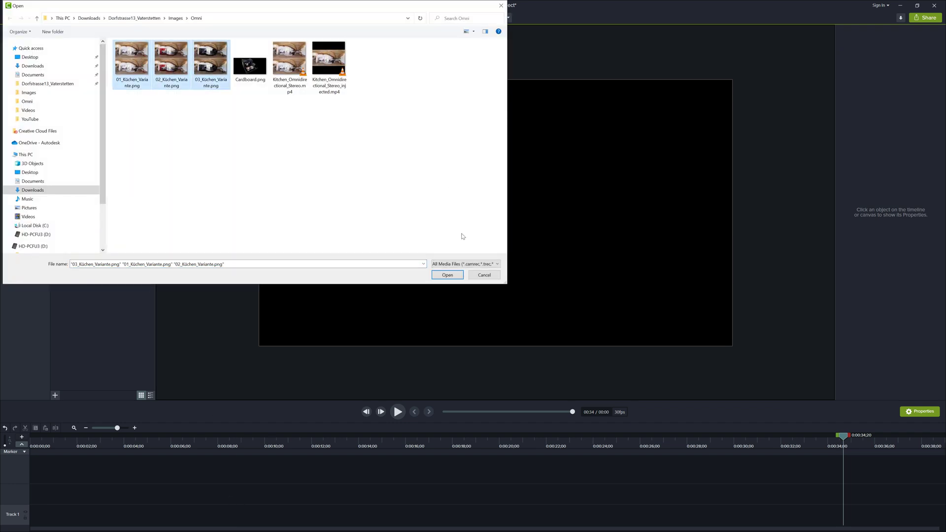
left_click(447, 275)
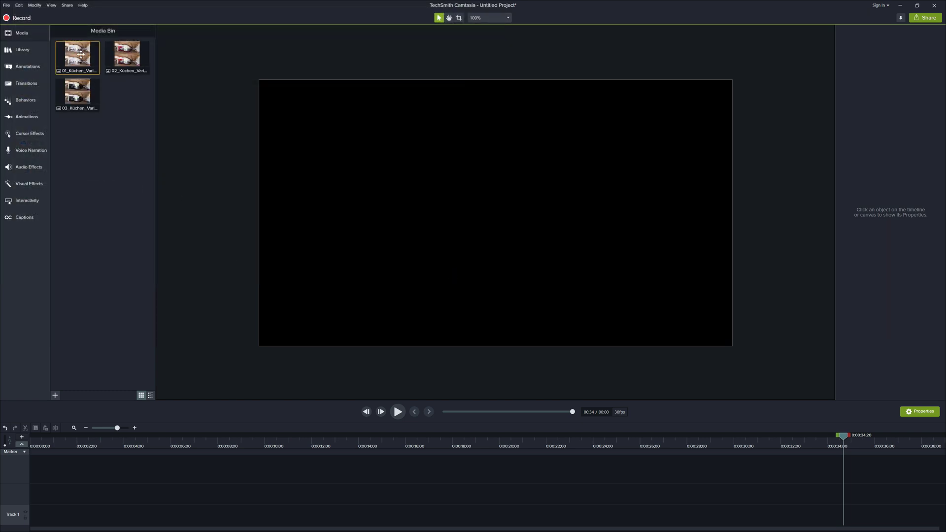
left_click_drag(77, 55, 22, 522)
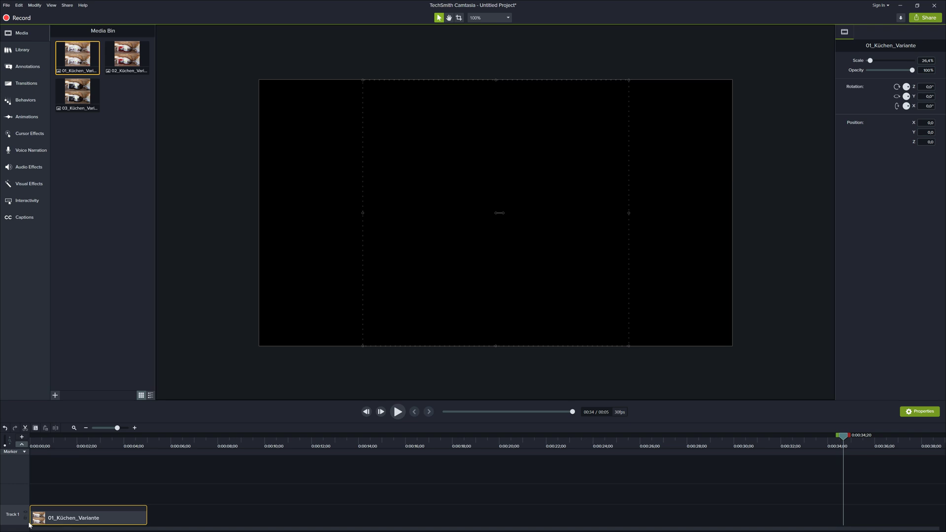
Set the project's canvas dimensions to a custom 4096 × 4096 size.
left_click(7, 5)
left_click(9, 6)
left_click(9, 7)
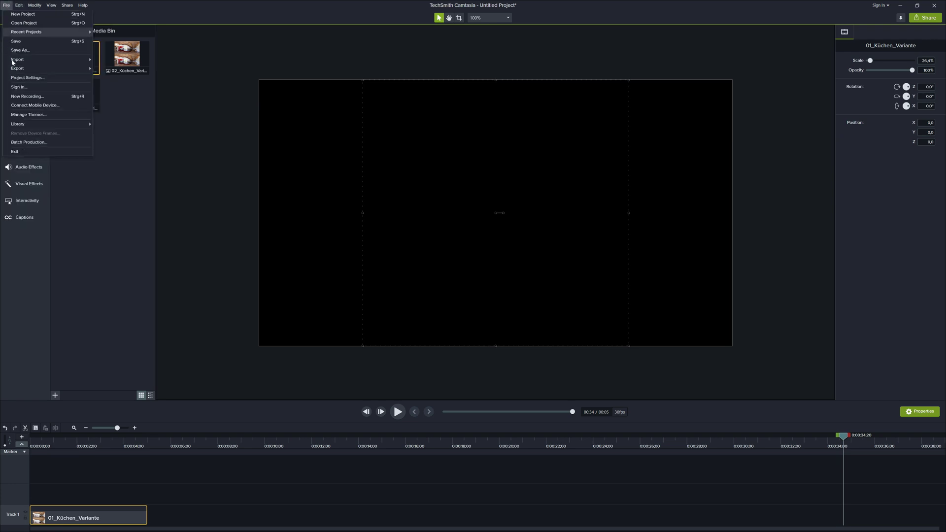
left_click(27, 78)
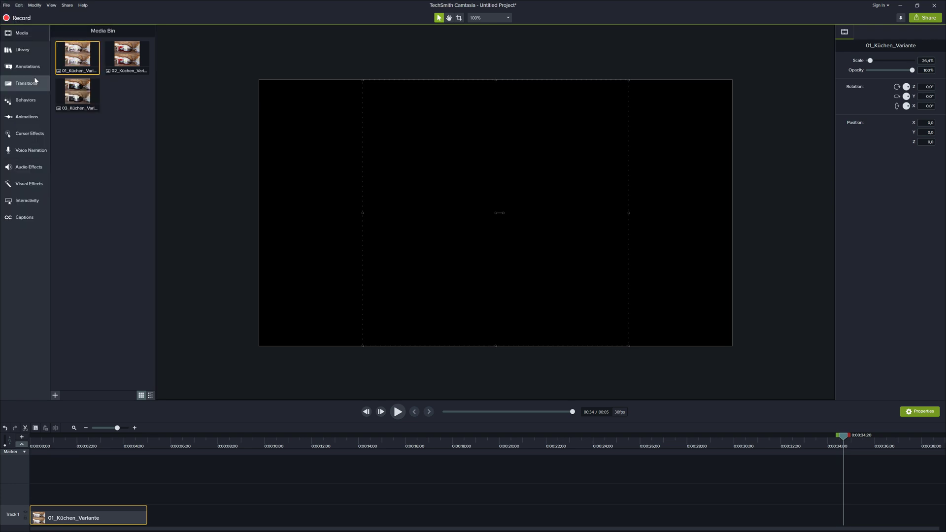
left_click(512, 237)
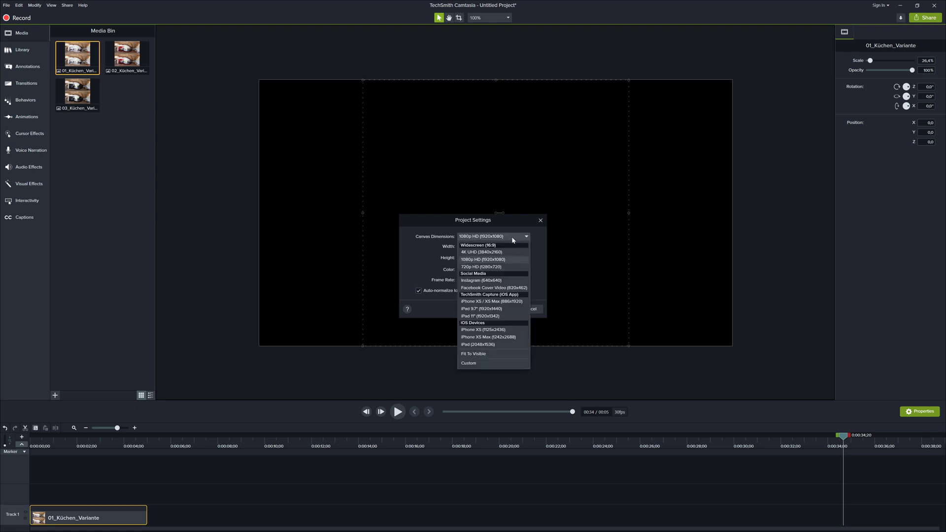
left_click(473, 362)
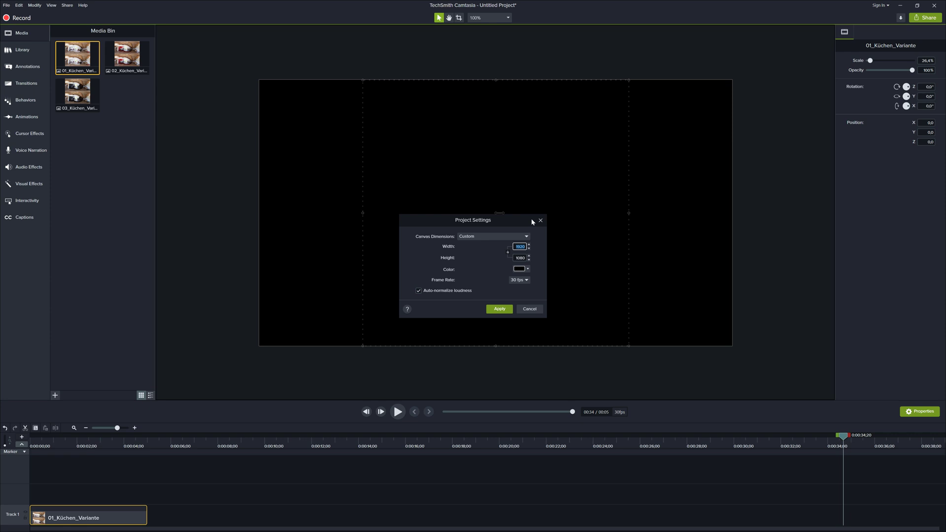
type("4096")
key("Tab")
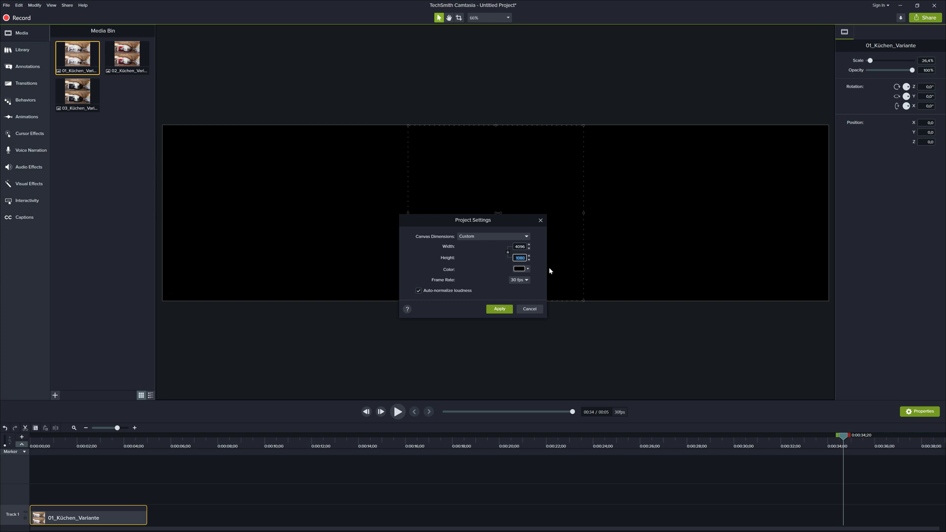
type("4096")
key("Return")
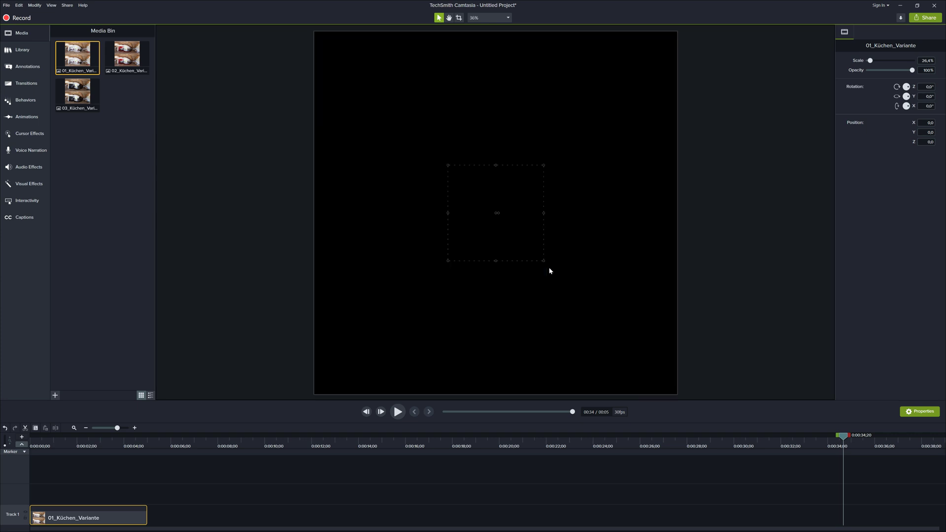
Move 01_Küchen_Variante to the canvas's top-left corner and enlarge it to fill the canvas.
left_click(49, 445)
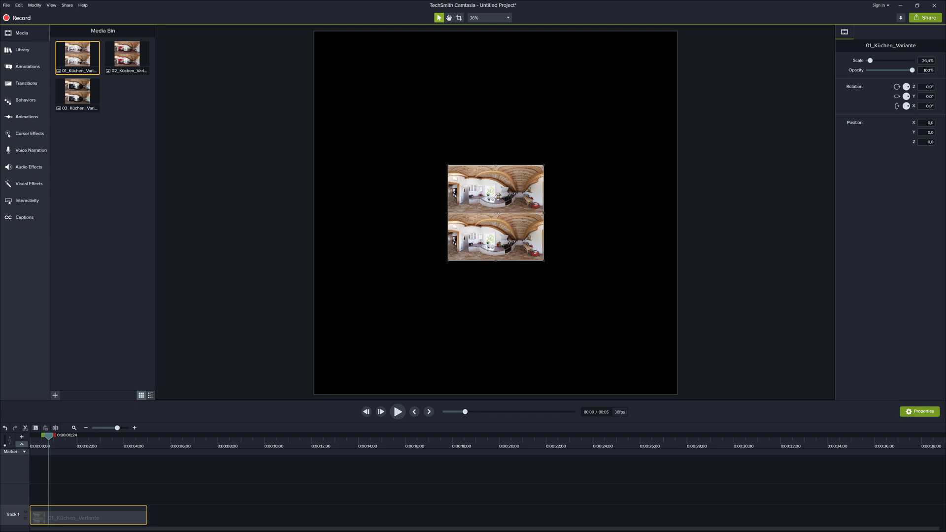
left_click_drag(495, 195, 368, 65)
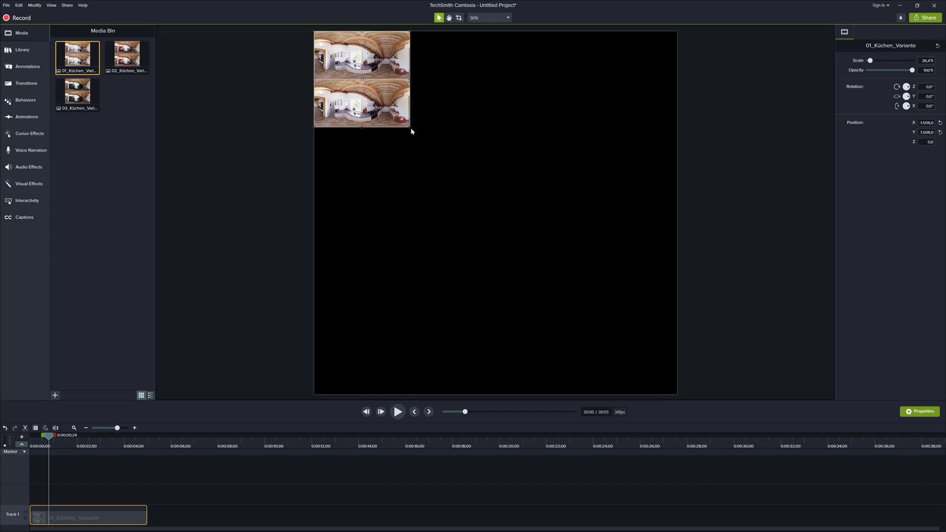
left_click_drag(409, 127, 678, 374)
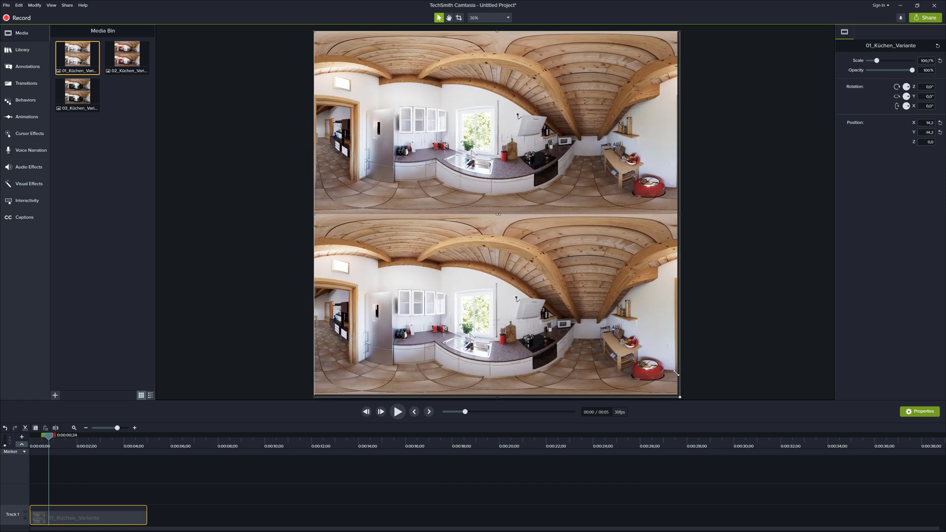
Change the first clip's duration from 5 to 25 seconds.
right_click(109, 520)
left_click(59, 488)
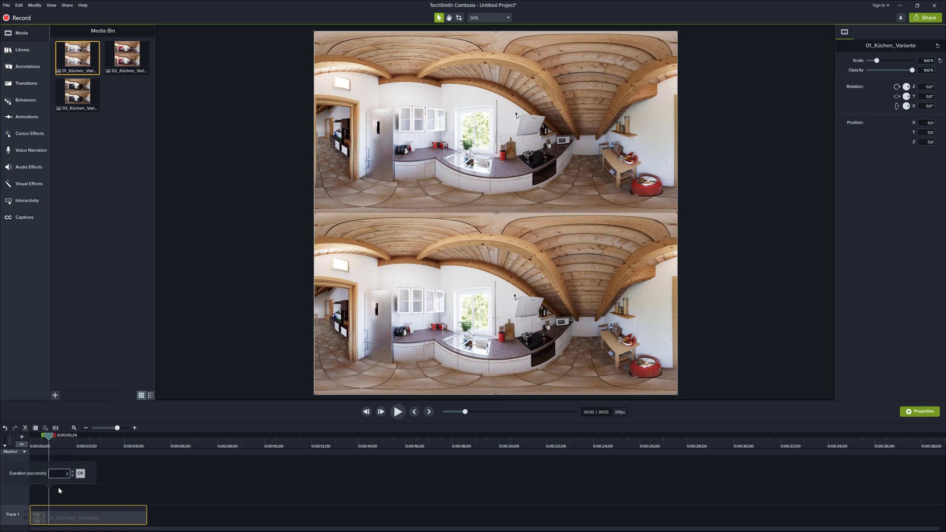
double_click(67, 475)
type("25")
key("Return")
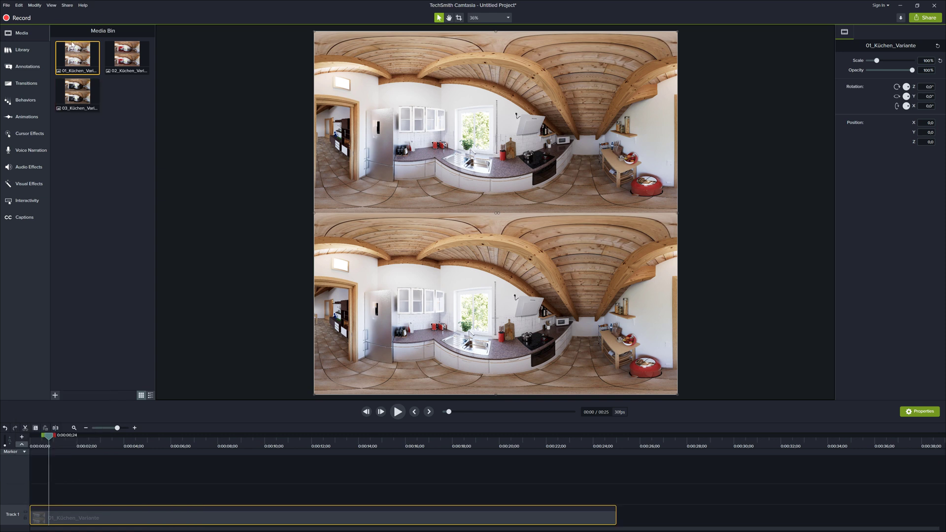
Add 02_Küchen_Variante after the first clip and give it a 25-second duration.
left_click_drag(127, 54, 621, 517)
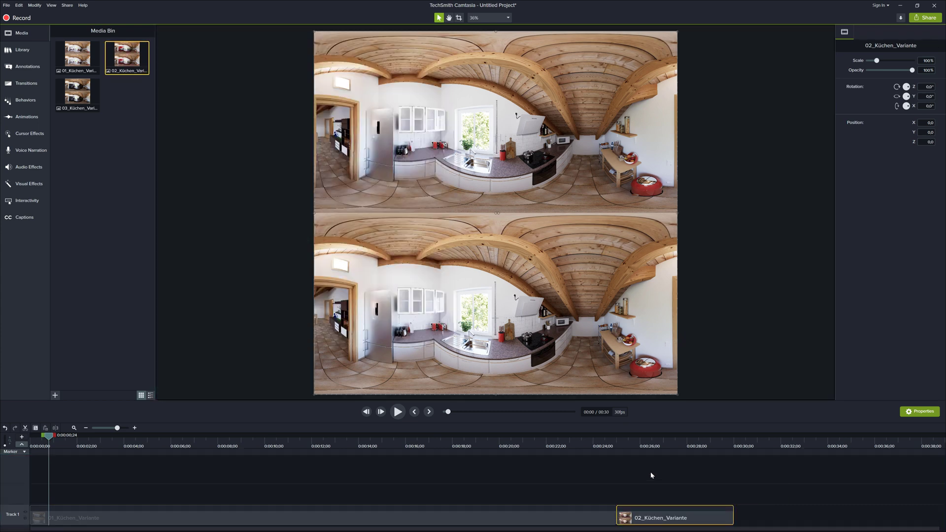
left_click(643, 446)
right_click(669, 511)
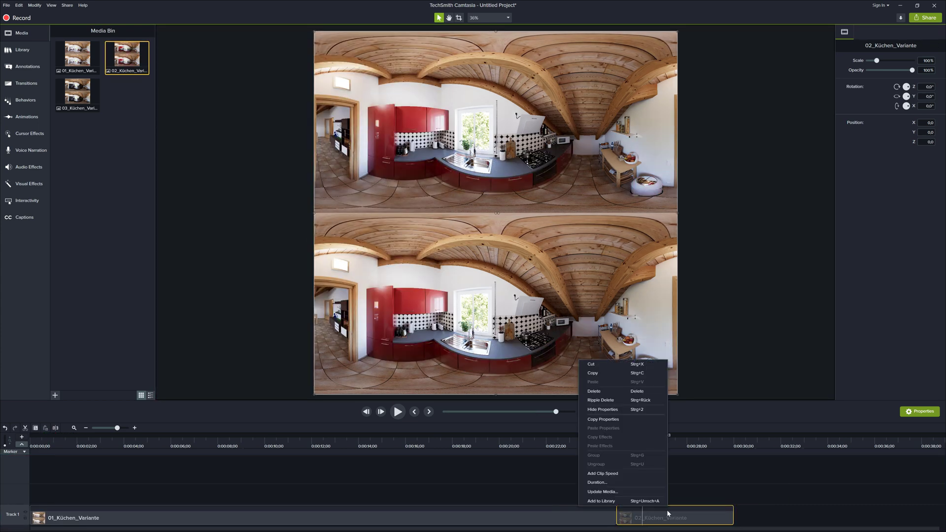
left_click(611, 482)
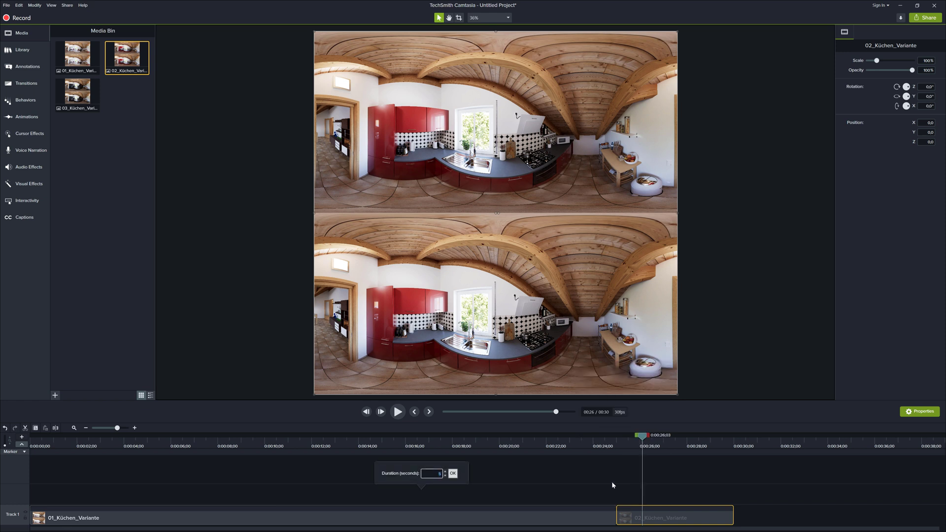
type("25")
key("Return")
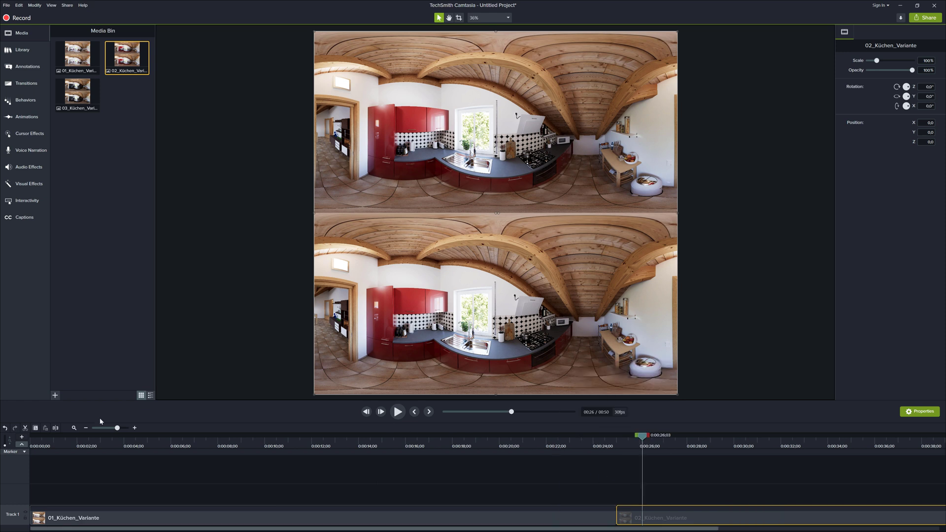
Append 03_Küchen_Variante with a 25-second duration and return the playhead to 0:00.
left_click_drag(117, 428, 105, 427)
mouse_move(84, 96)
left_mouse_down()
mouse_move(140, 298)
mouse_move(117, 493)
mouse_move(106, 517)
mouse_move(82, 521)
left_mouse_up()
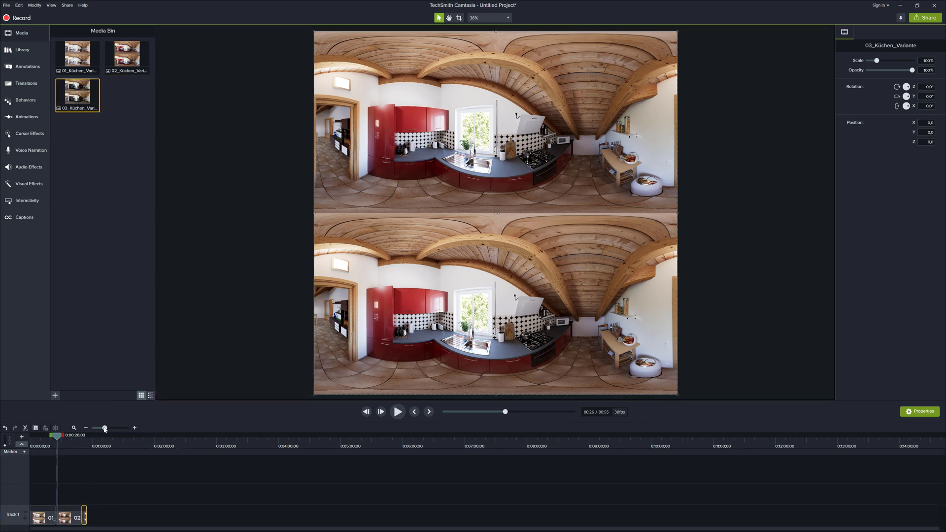
left_click_drag(105, 428, 106, 427)
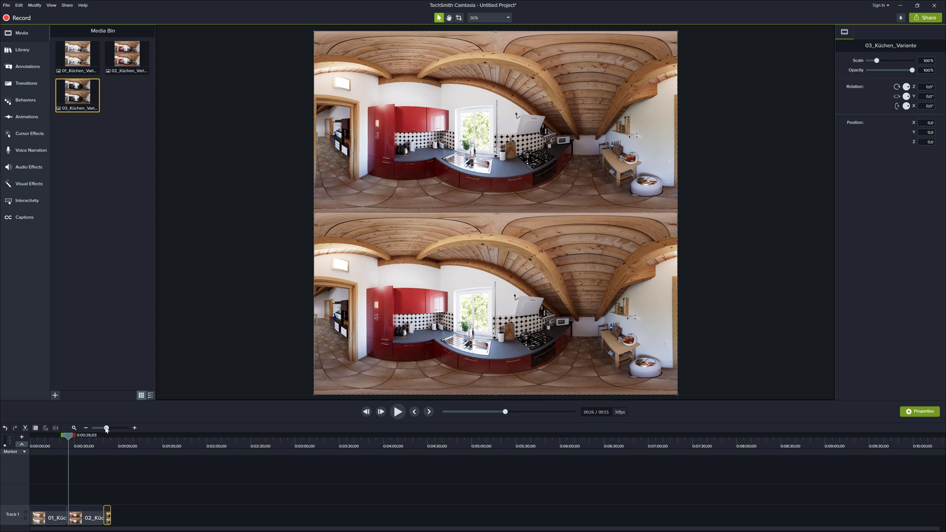
right_click(108, 518)
left_click(47, 491)
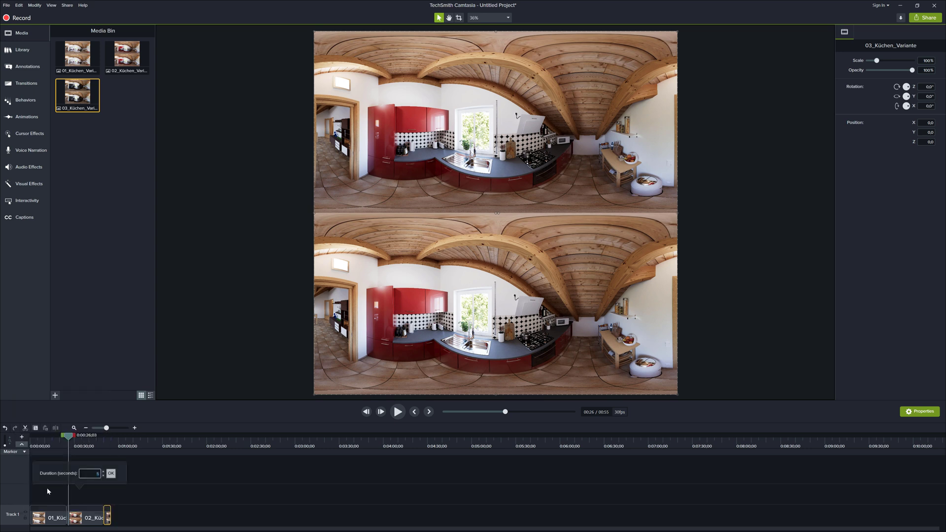
type("25")
key("Return")
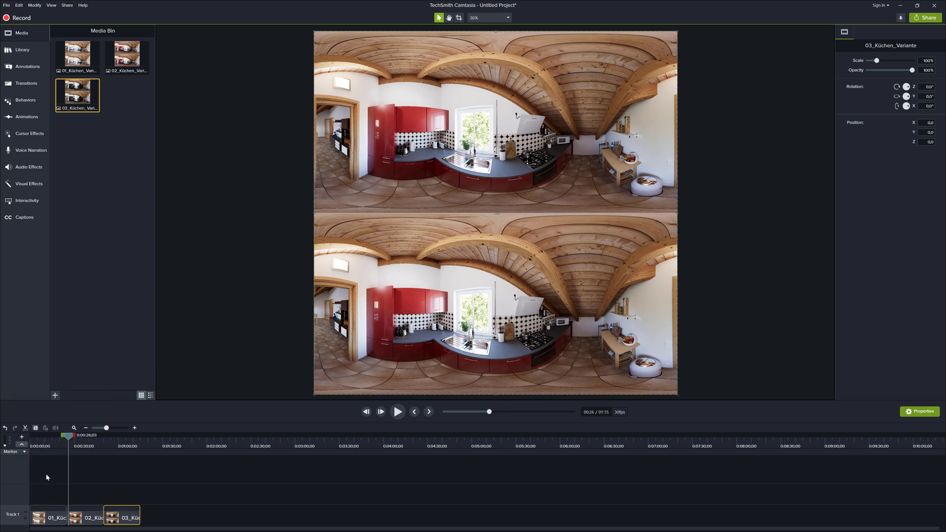
left_click_drag(108, 431, 191, 434)
left_click_drag(75, 434, 5, 441)
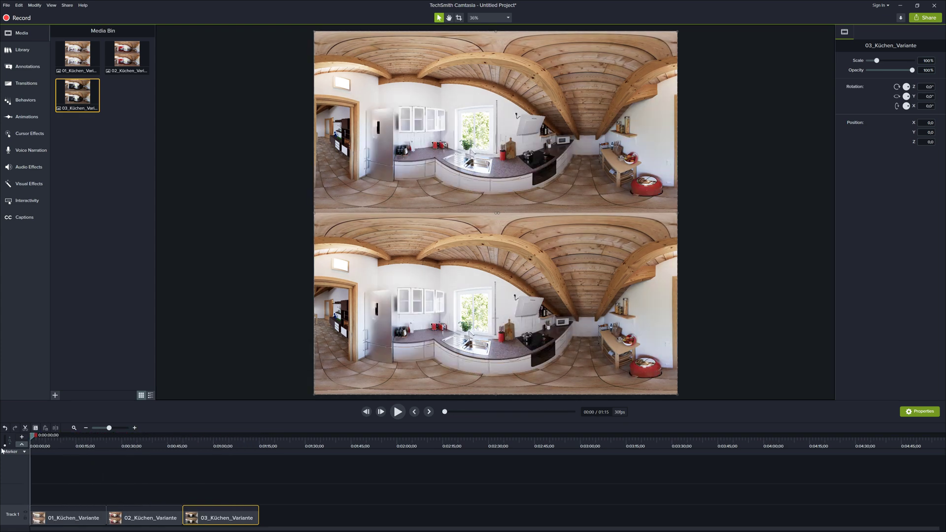
Start a local-file production using custom settings with the MP4 format.
left_click(67, 6)
left_click(51, 13)
left_click(511, 208)
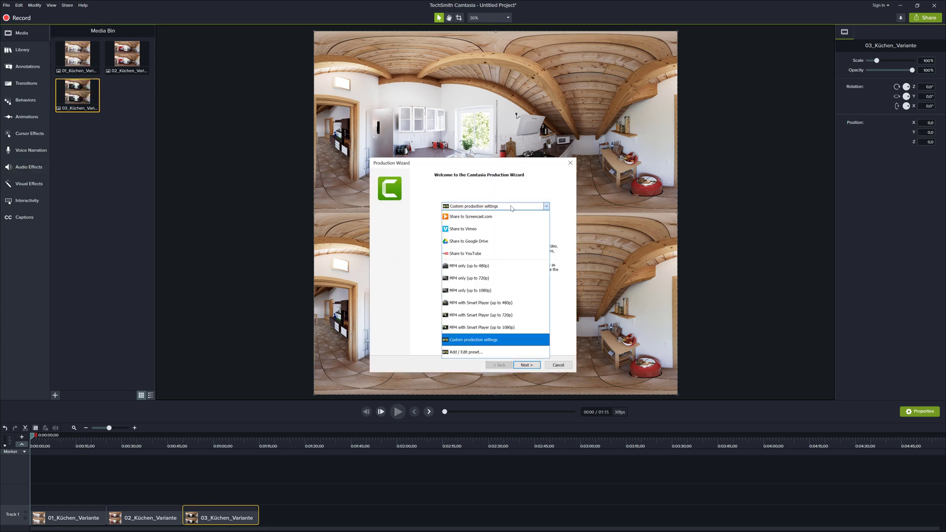
left_click(472, 344)
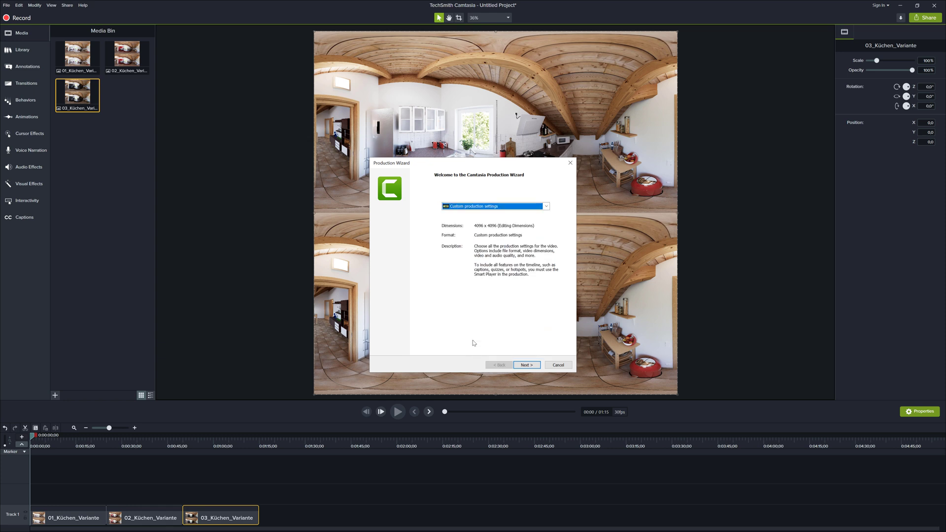
left_click(534, 366)
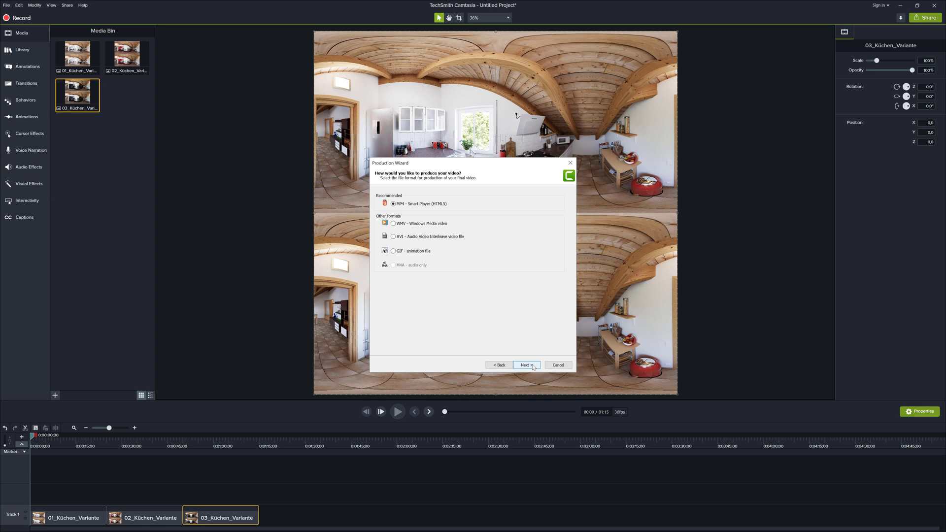
left_click(526, 365)
Replace the 4096 output video width with 204 and review the encoding settings.
left_click(404, 194)
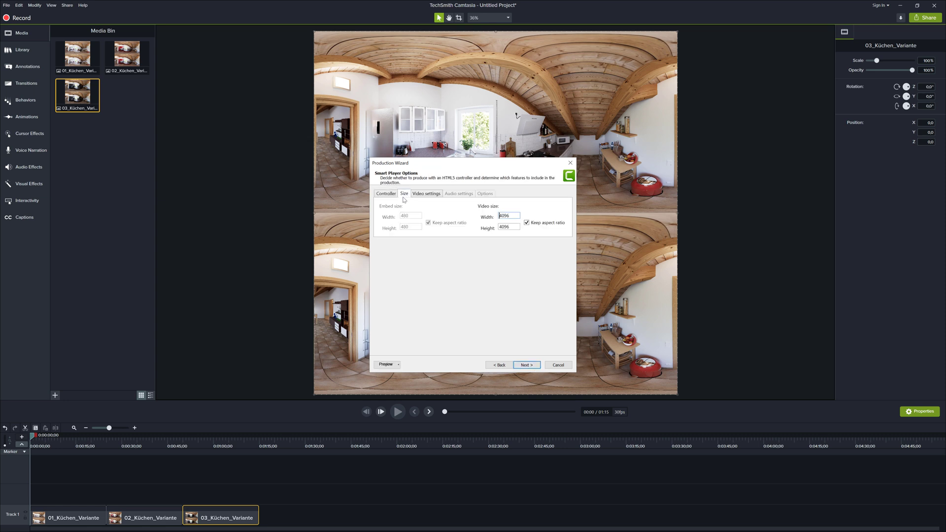
left_click(422, 194)
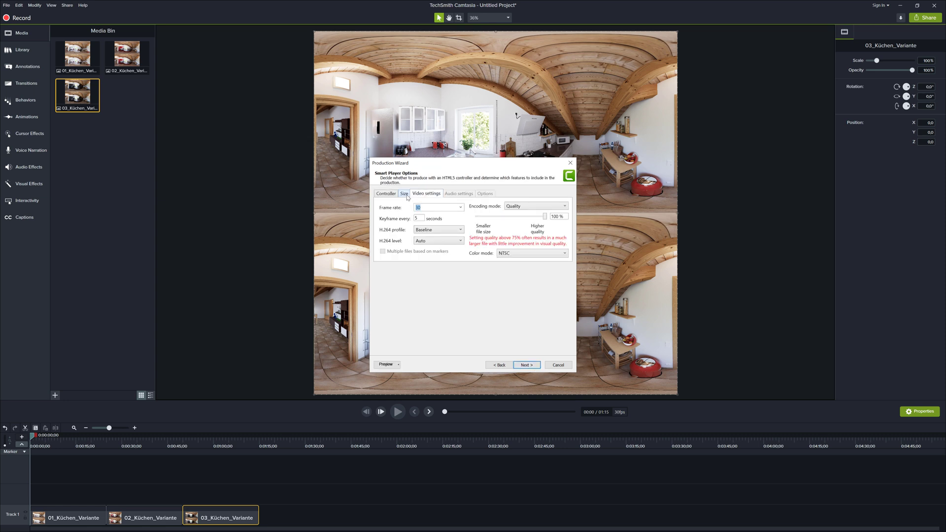
left_click(407, 196)
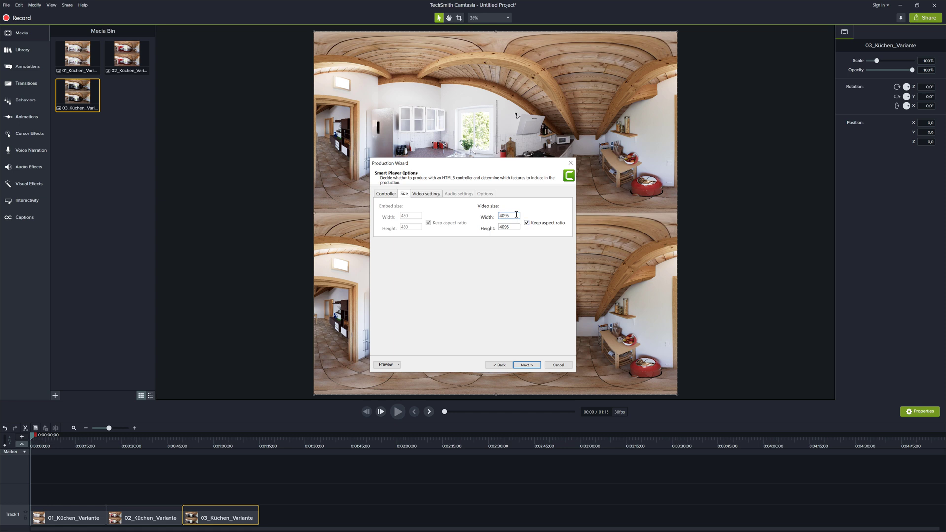
left_click_drag(517, 217, 486, 219)
type("2048")
left_click(426, 194)
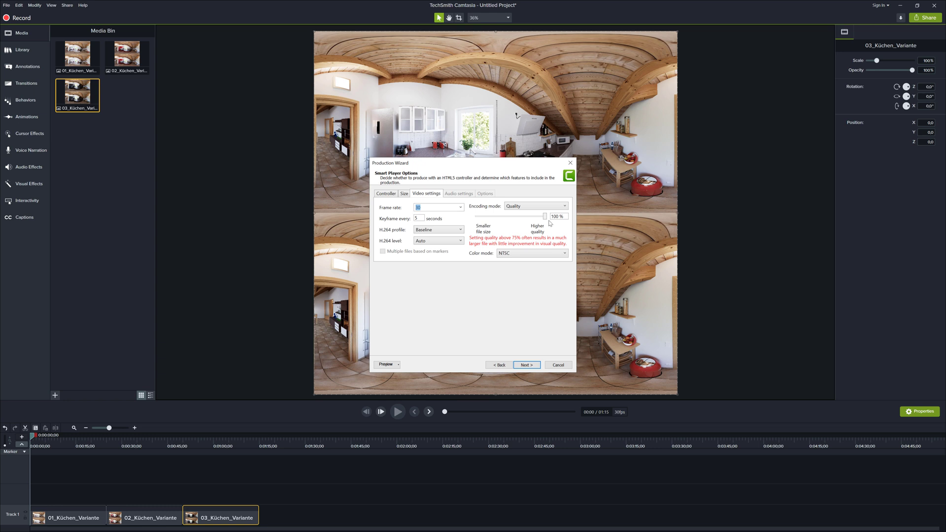
Rename the production from Untitled Project to 'YouTube-Omnidiretional'.
left_click(530, 366)
left_click(532, 367)
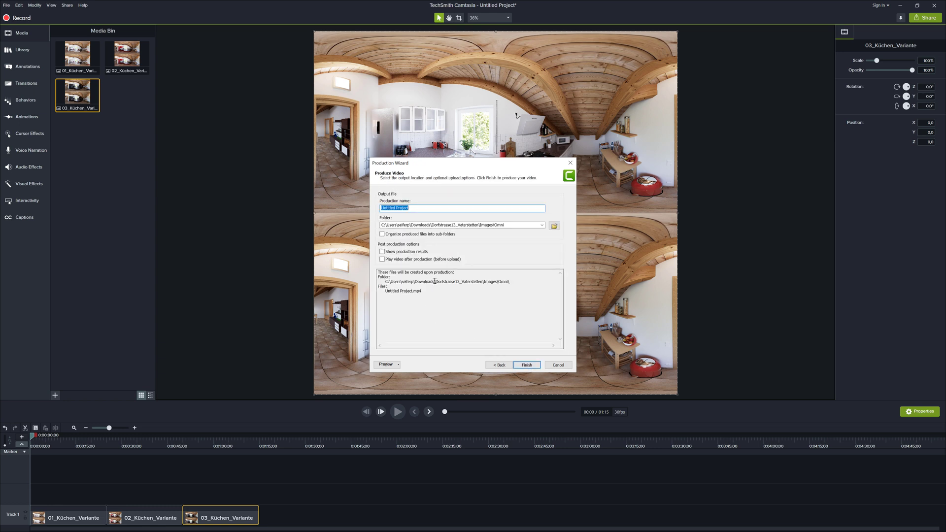
left_click(421, 211)
left_click_drag(420, 210, 356, 207)
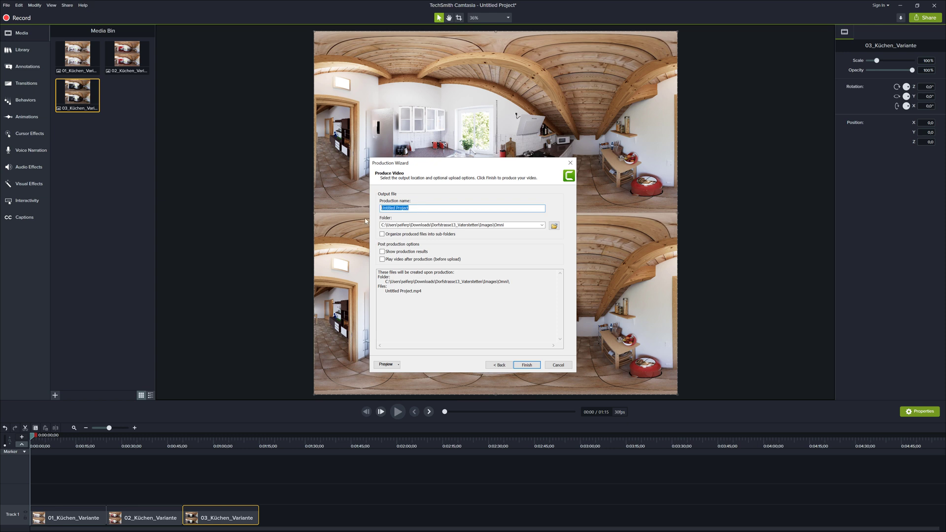
type("YouTube-Omnidiretional")
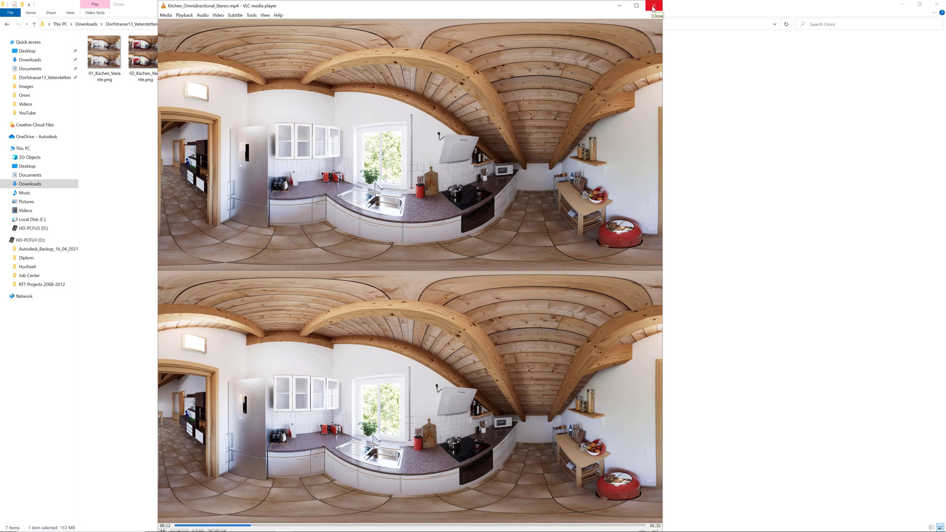
Close VLC and the file browser, returning to the YouTube Help page in Chrome.
left_click(654, 6)
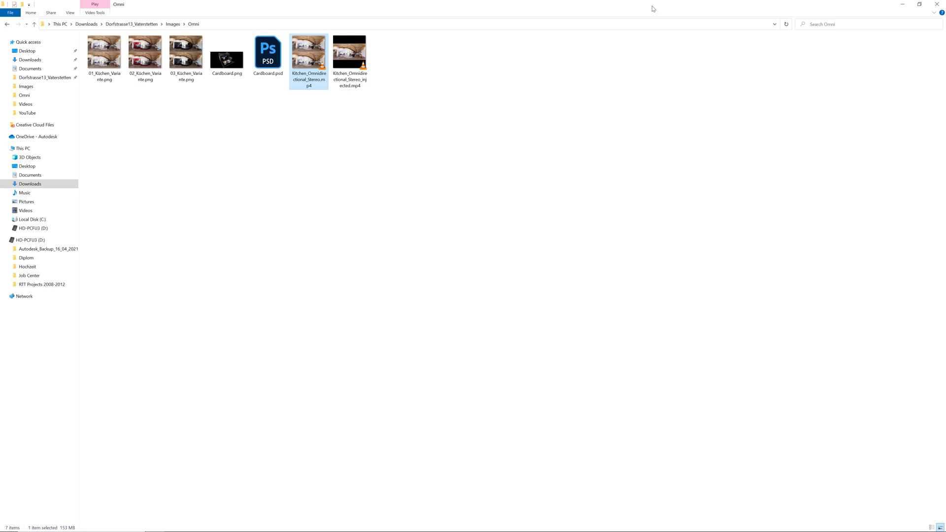
left_click(904, 8)
left_click(229, 525)
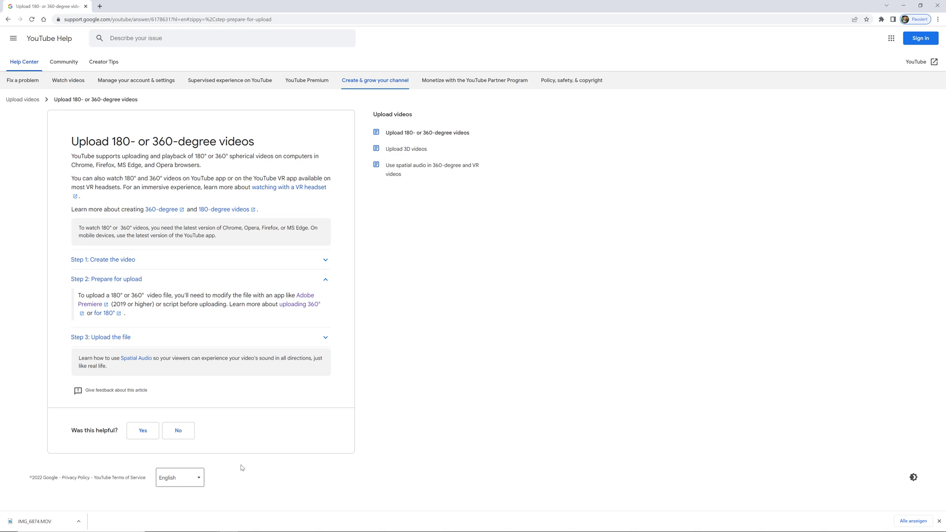
Follow the 'uploading 360°' link to the spatial-media metadata tool's release page.
left_click(297, 304)
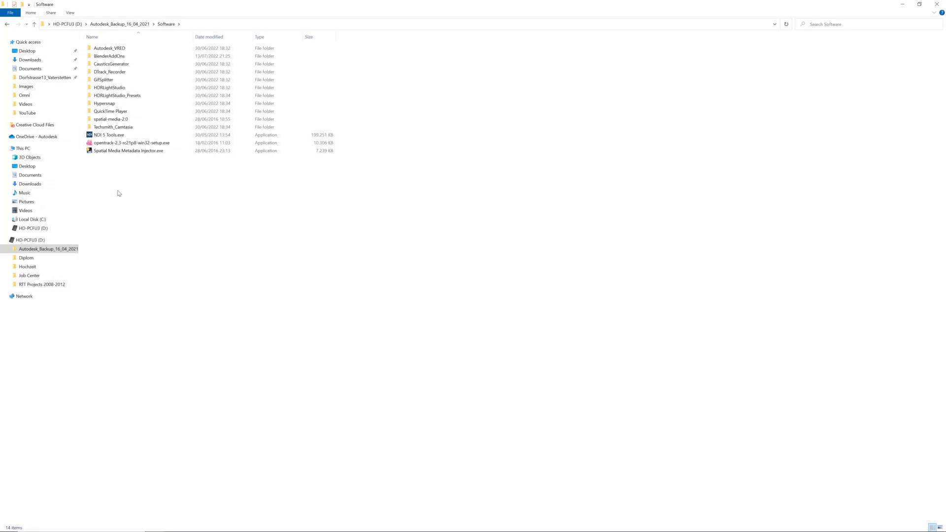
Launch Spatial Media Metadata Injector and load Kitchen_Omnidirectional_Stereo.mp4.
left_click(120, 153)
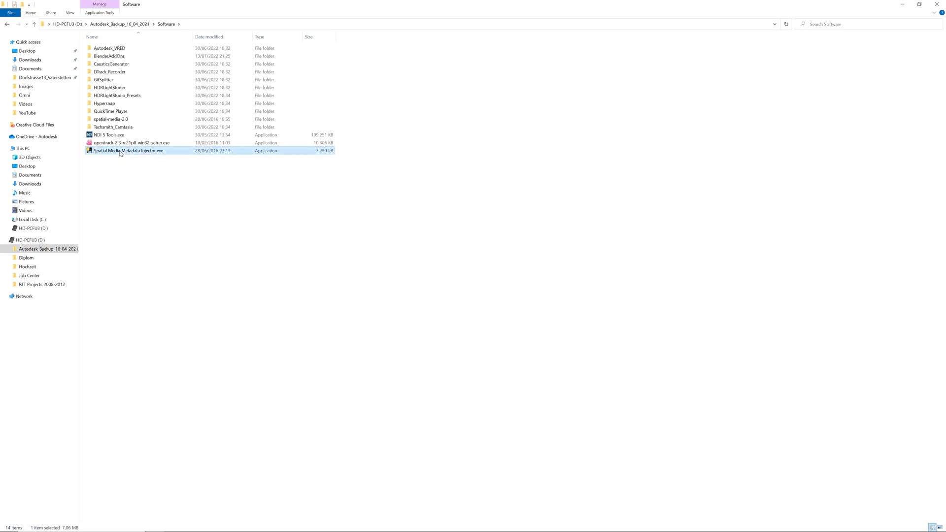
double_click(120, 150)
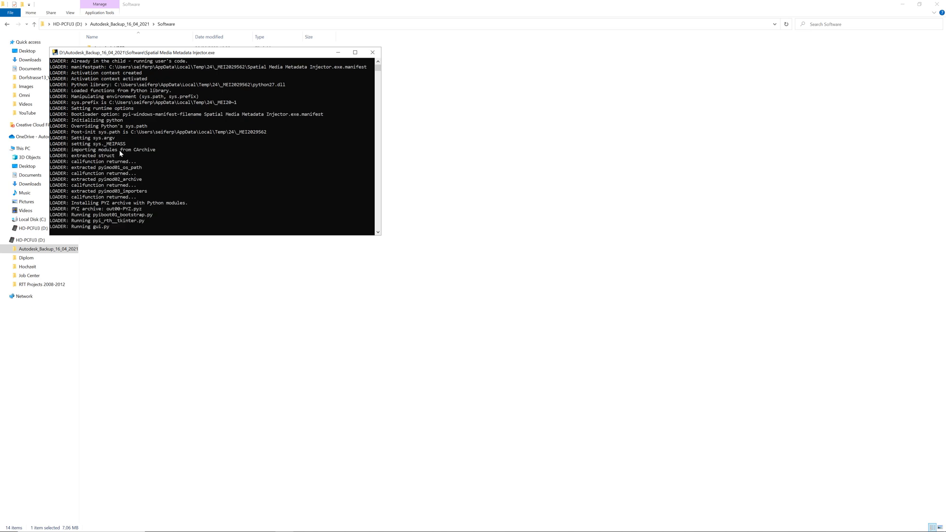
left_click(117, 157)
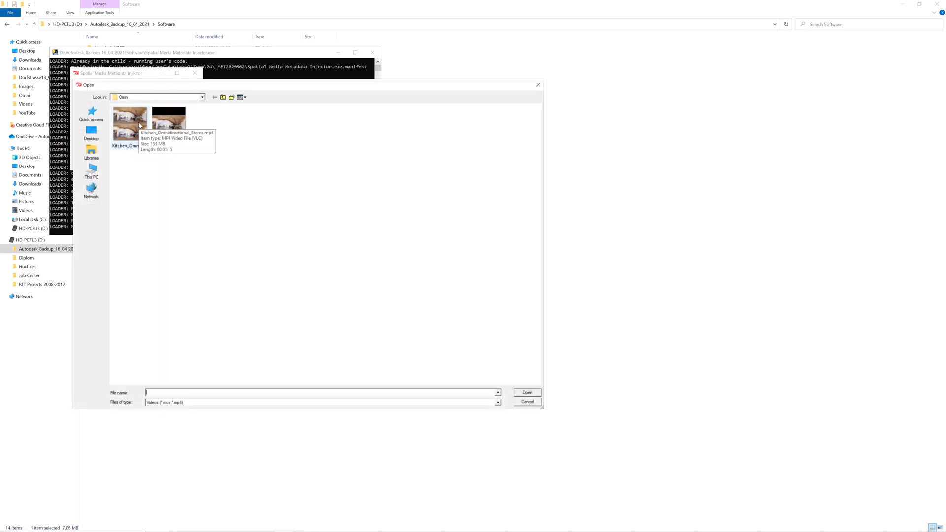
double_click(139, 125)
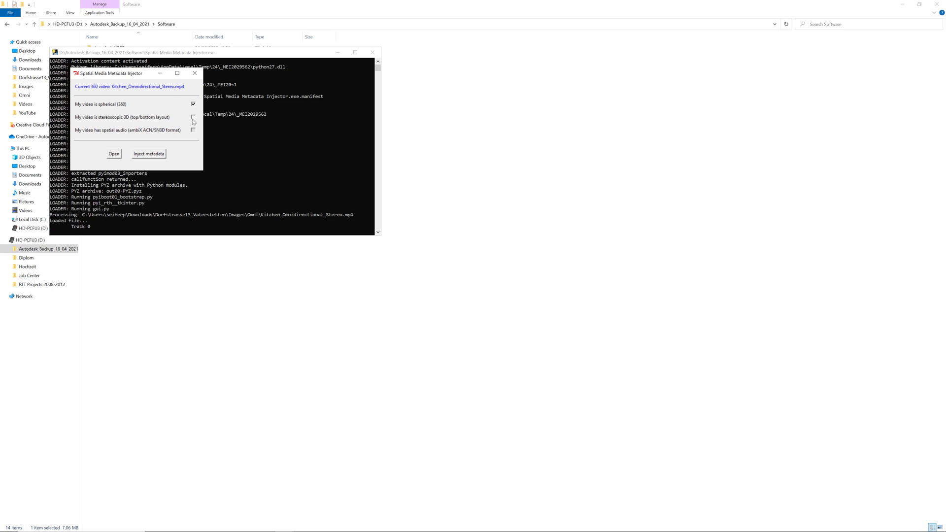
Inject the spherical stereo metadata, saving over Kitchen_Omnidirectional_Stereo_injected.mp4.
left_click(152, 154)
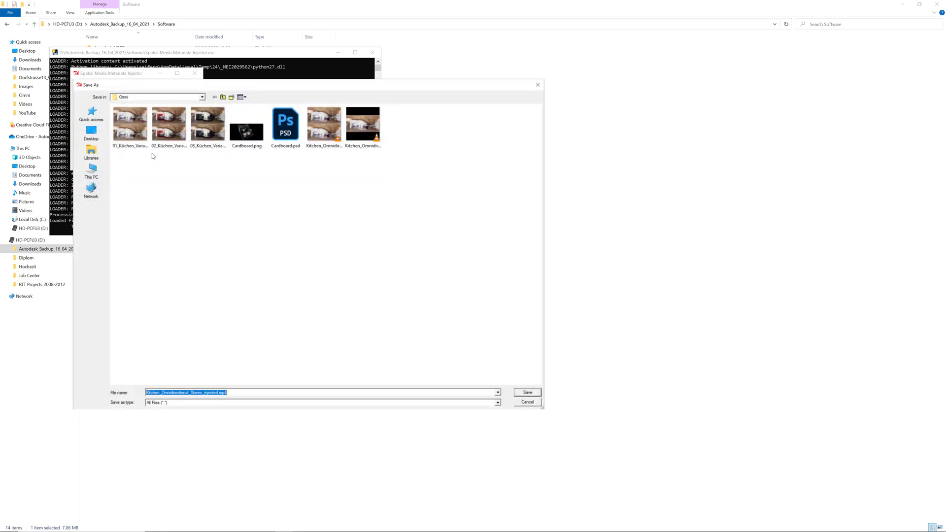
left_click(363, 124)
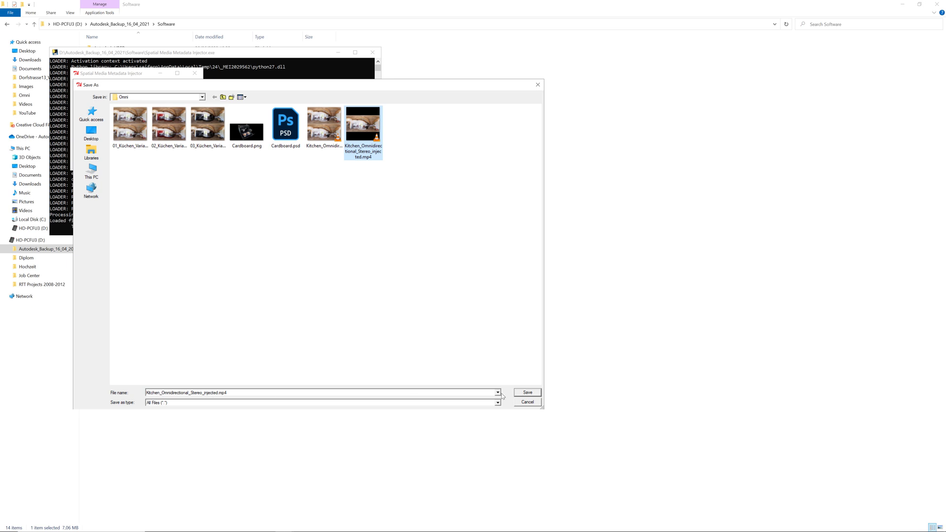
left_click(525, 394)
left_click(498, 272)
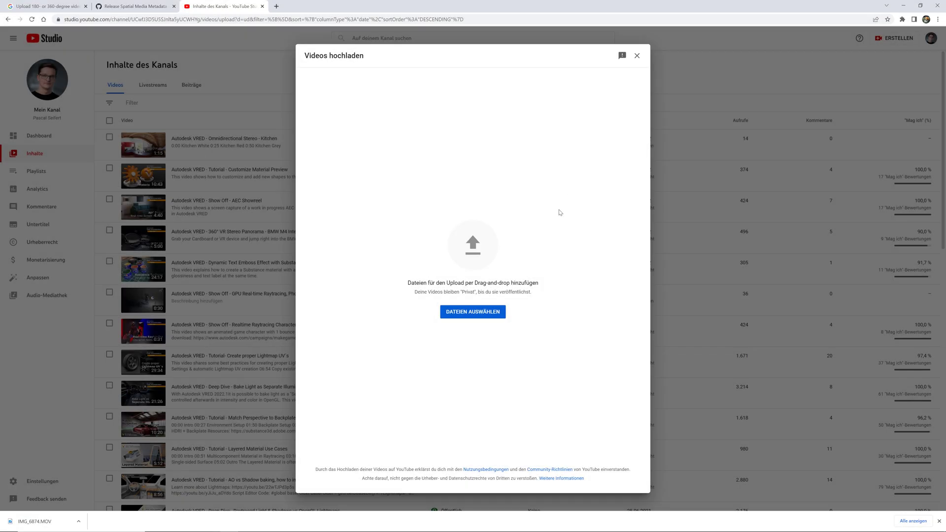
Upload Kitchen_Omnidirectional_Stereo_injected.mp4 and begin the description with '0:'.
left_click(491, 313)
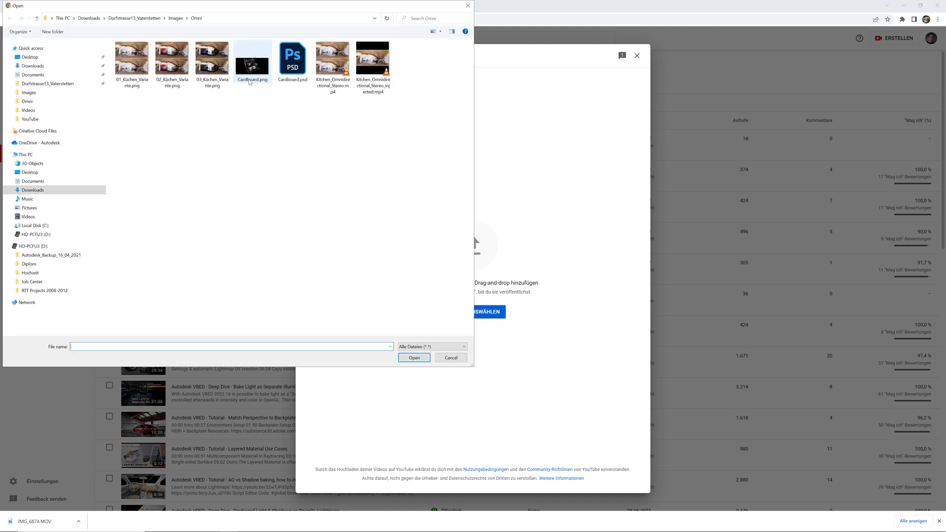
double_click(373, 59)
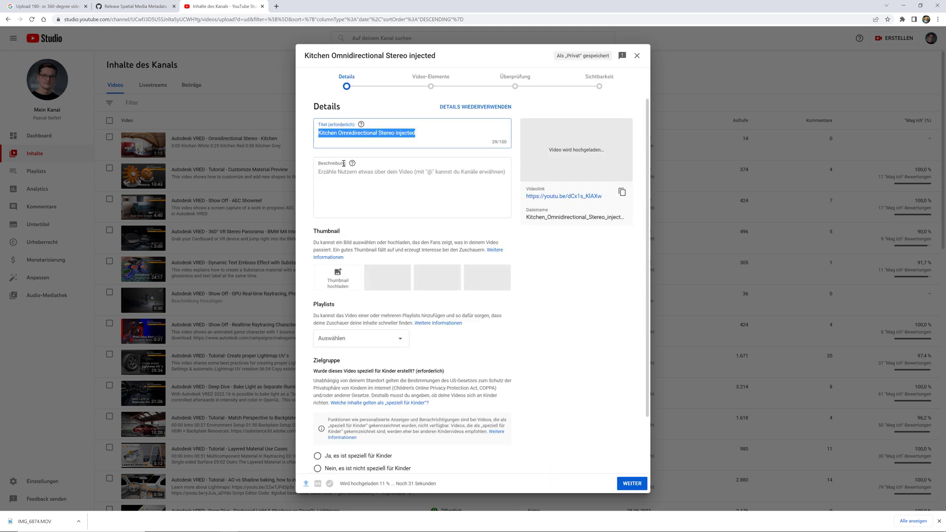
left_click(360, 178)
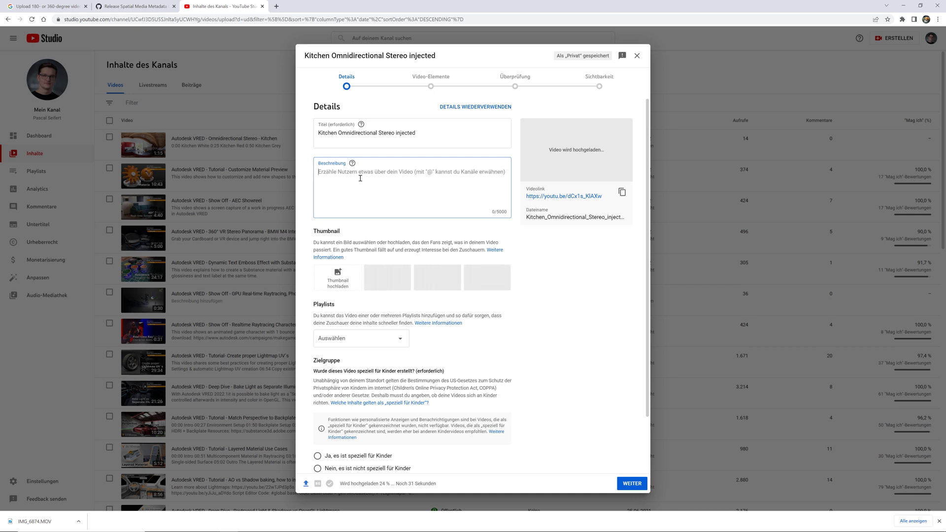
type("0:")
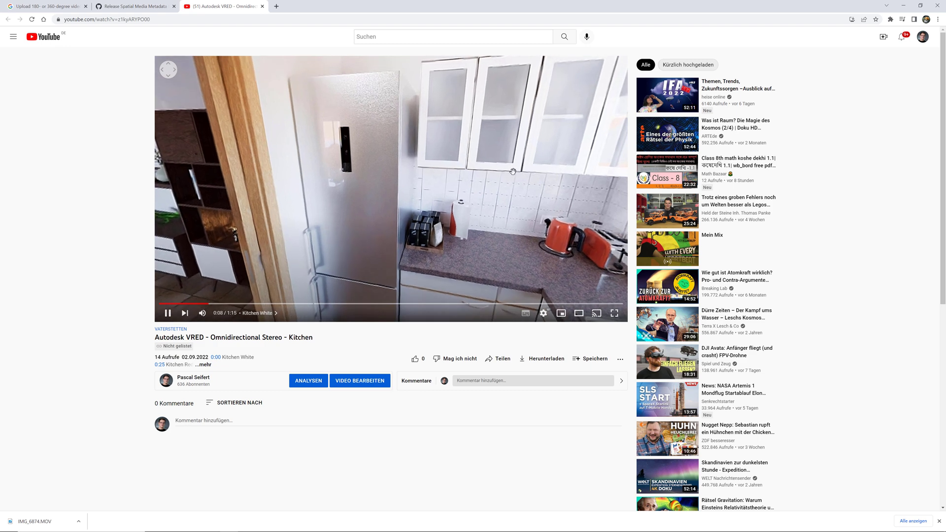
Seek to the red kitchen, check the player's settings menu, and turn the view toward the fruit bowl.
left_click(326, 304)
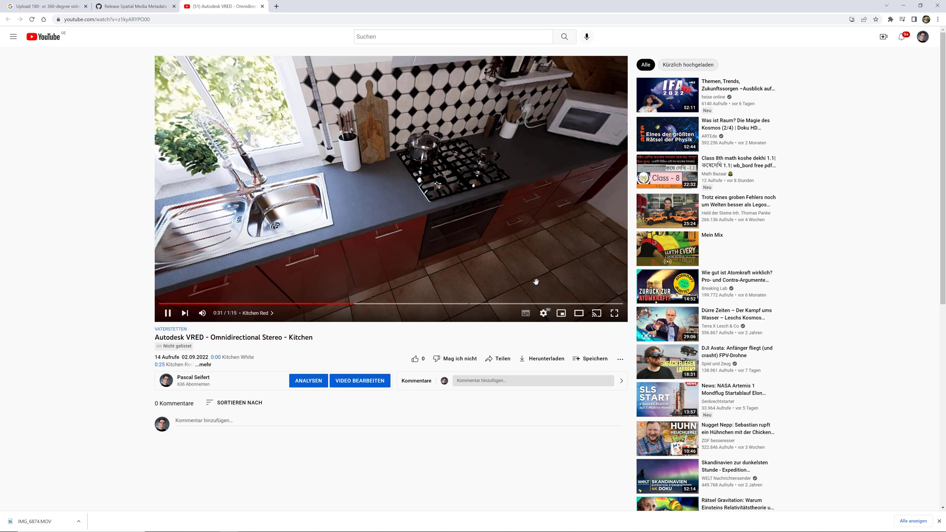
left_click(543, 314)
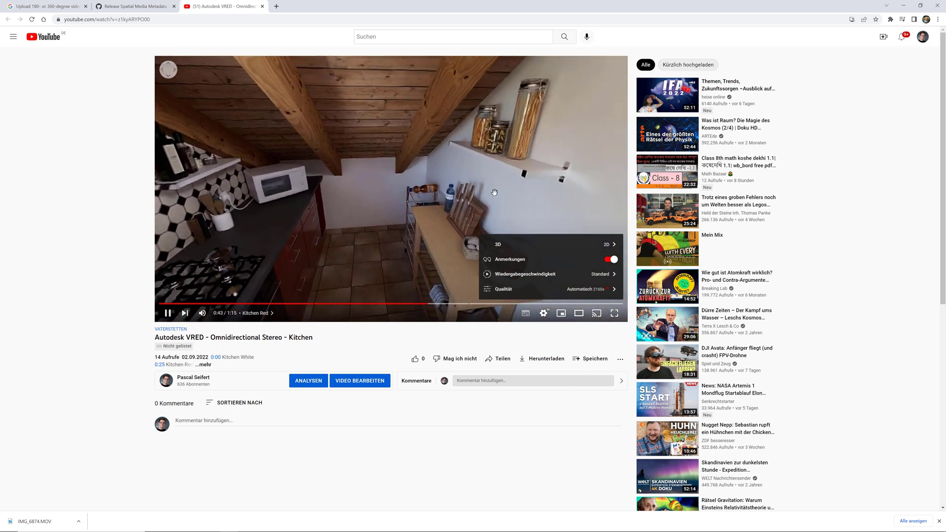
left_click_drag(494, 192, 401, 193)
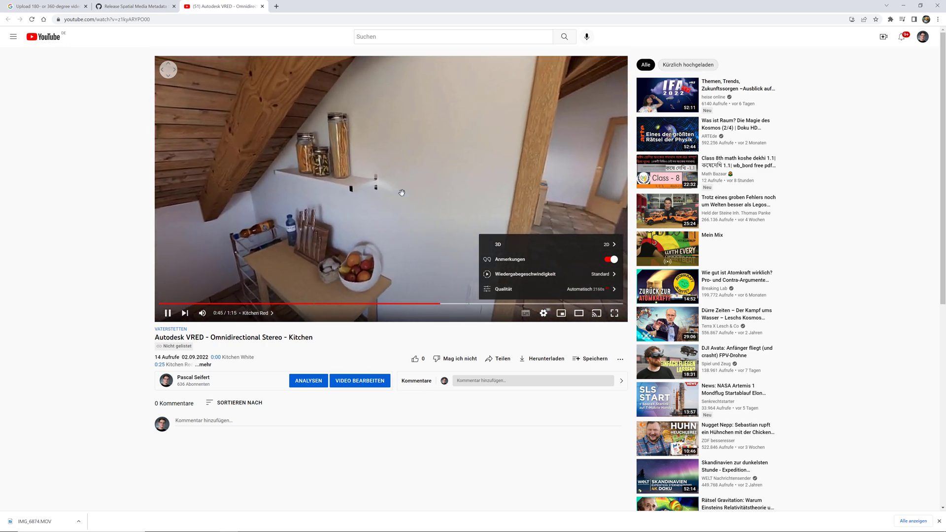